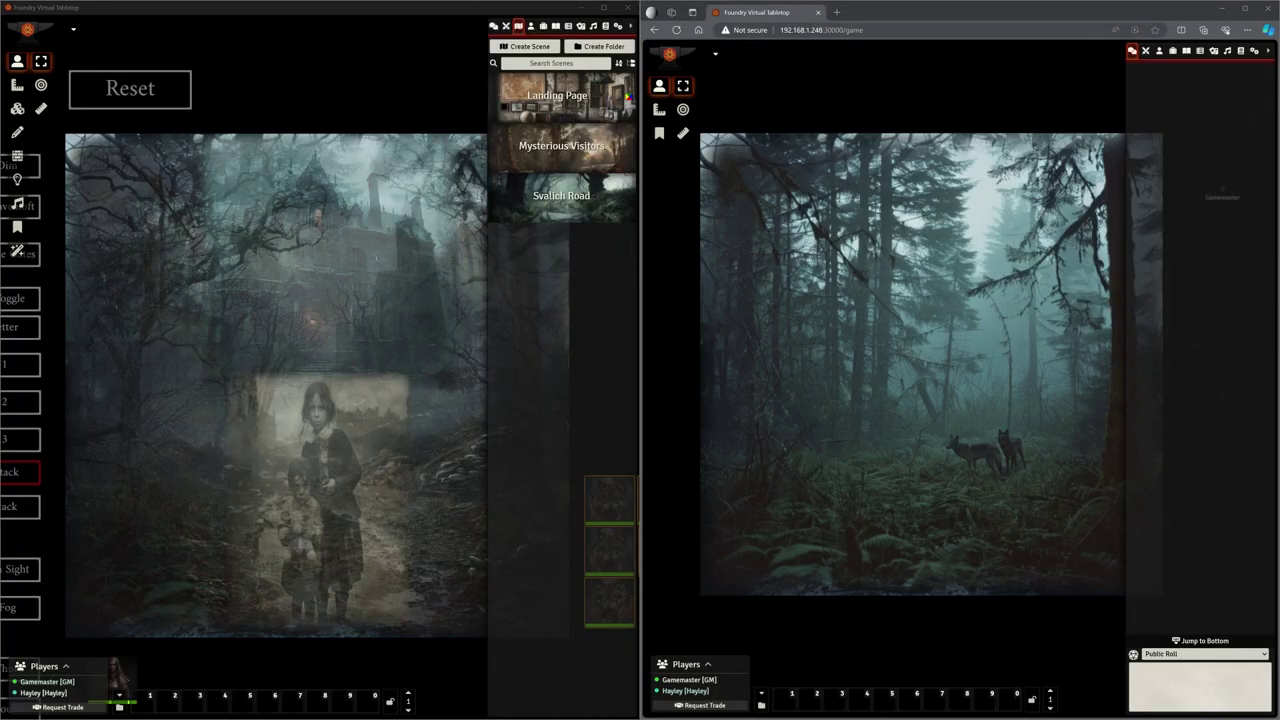
Collapse the sidebar in both the gamemaster window and the player window
left_click(630, 27)
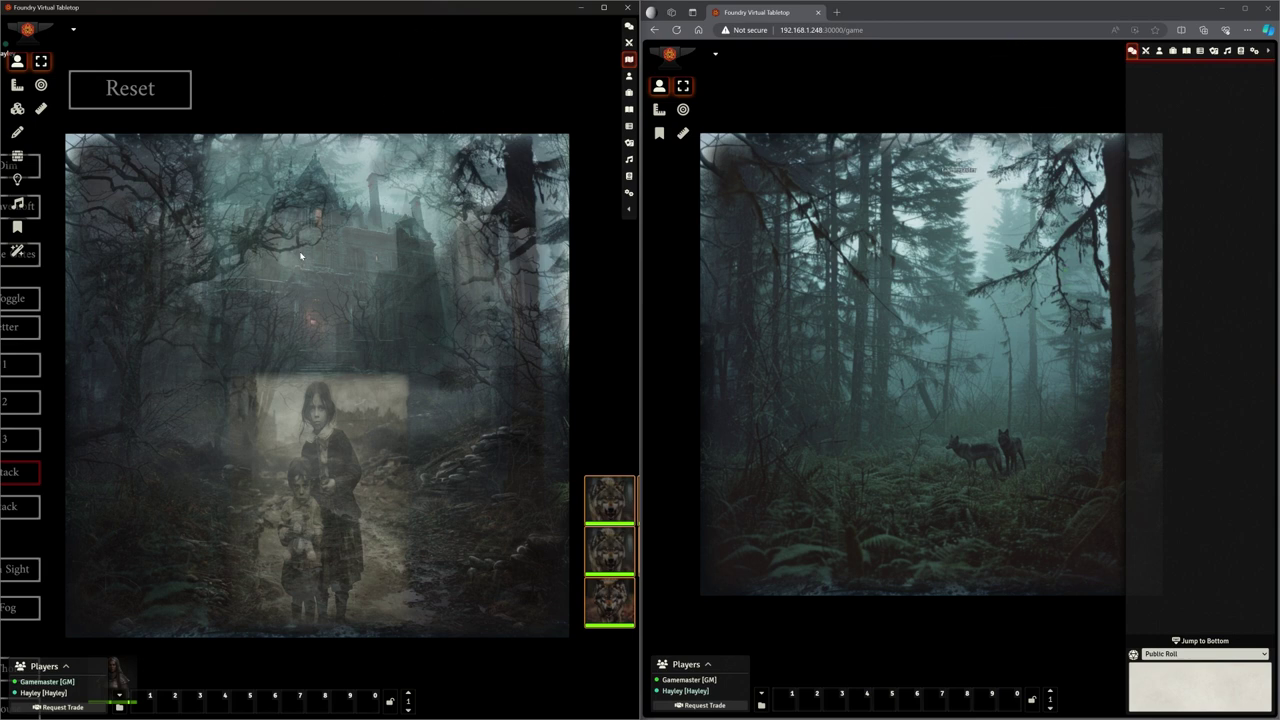
scroll(300, 257, "down", 5)
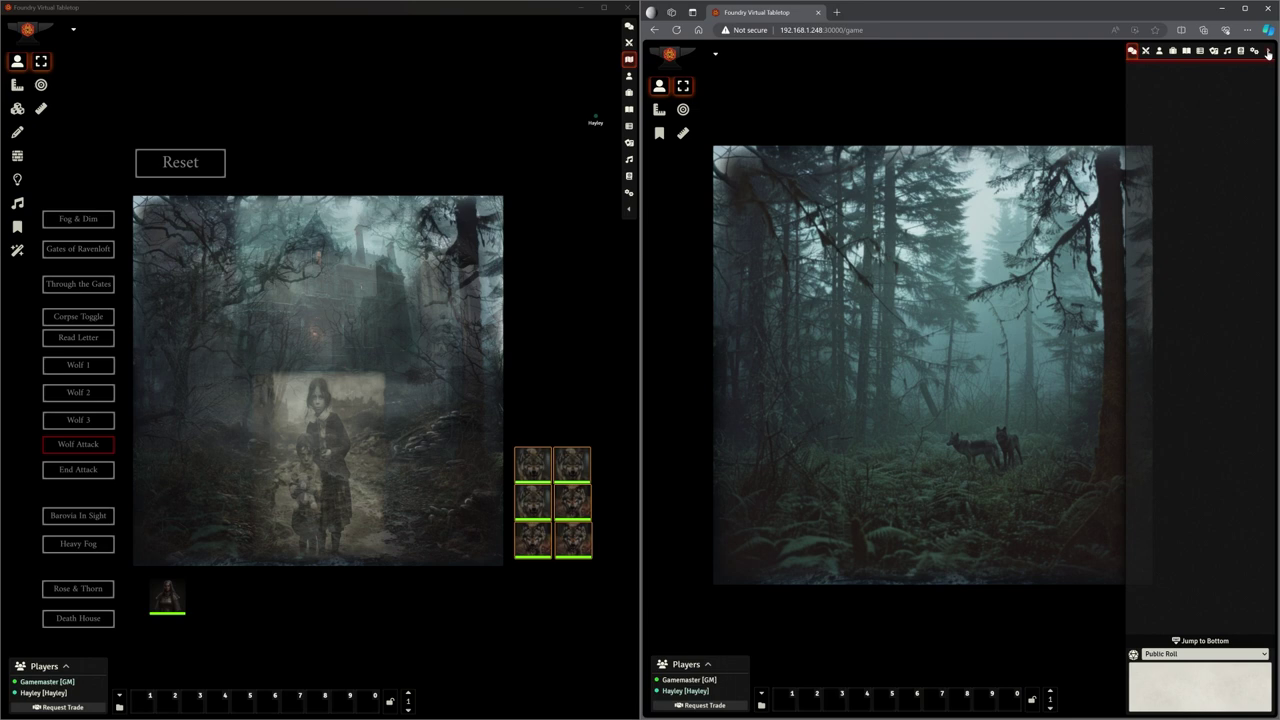
left_click(1268, 52)
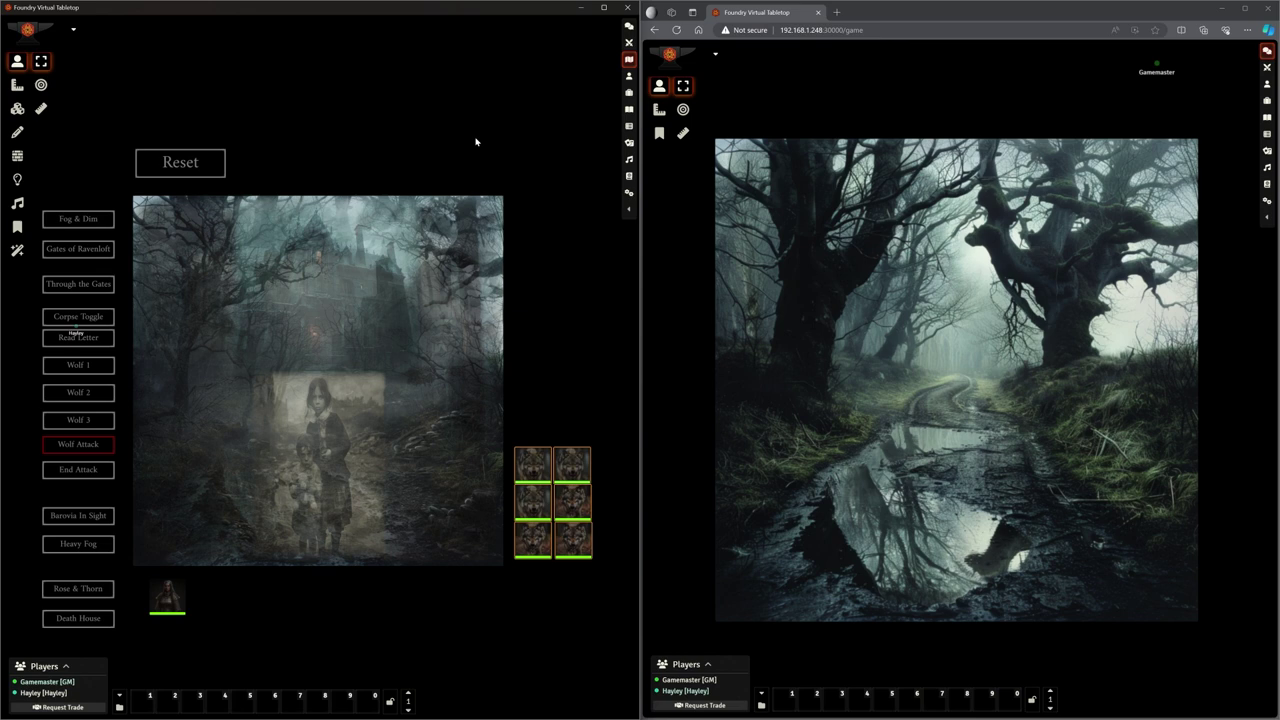
Pop out the Scenes Directory, activate the Landing Page scene, and move the directory higher over the canvas
right_click(629, 59)
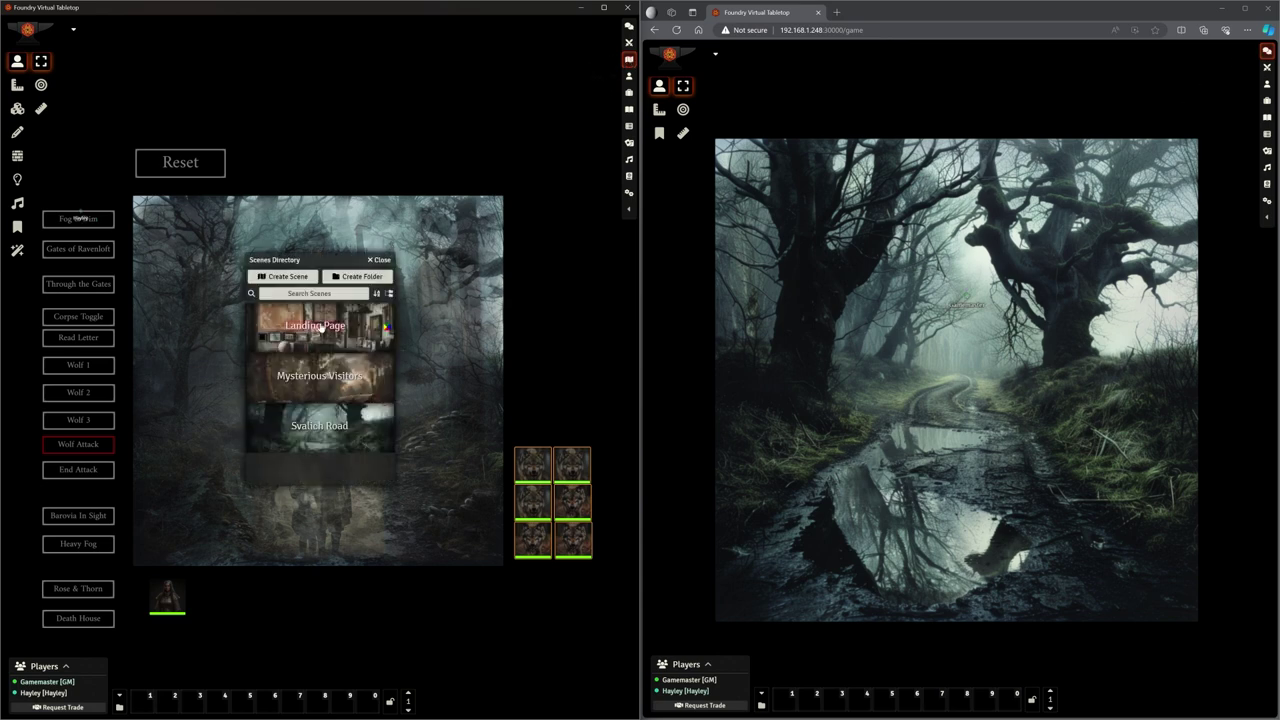
right_click(320, 327)
left_click(271, 376)
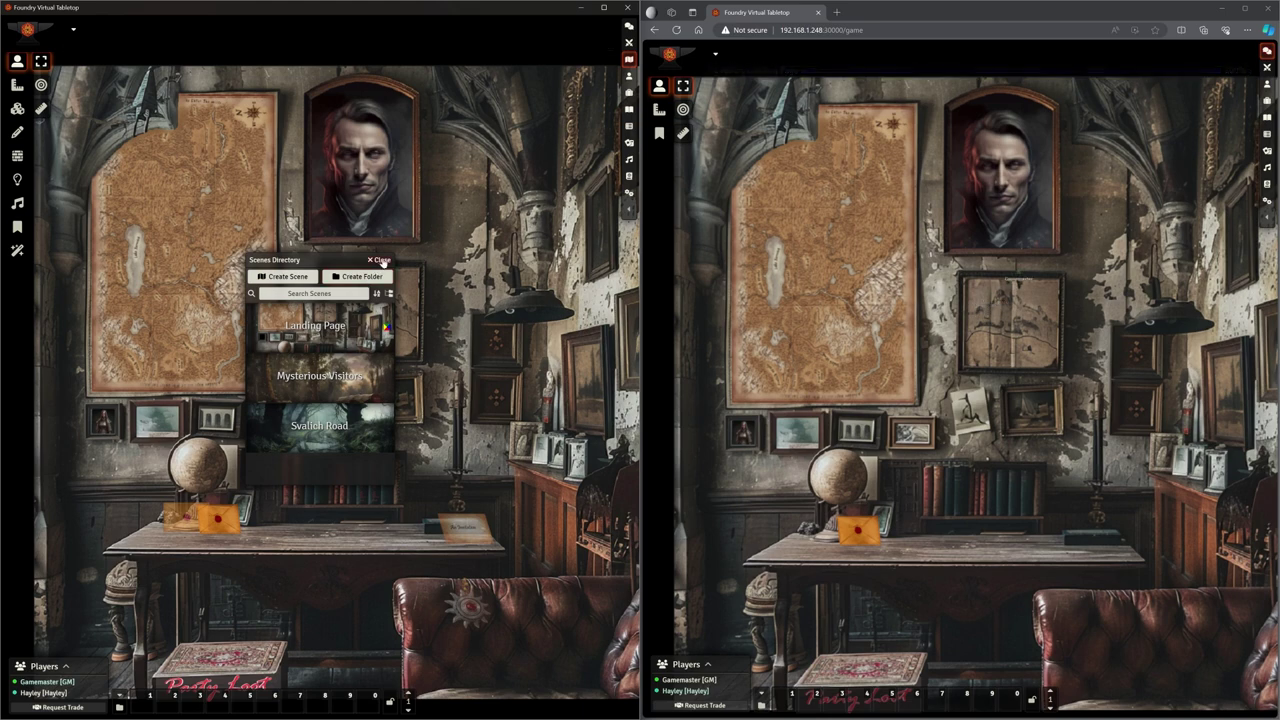
scroll(424, 199, "down", 5)
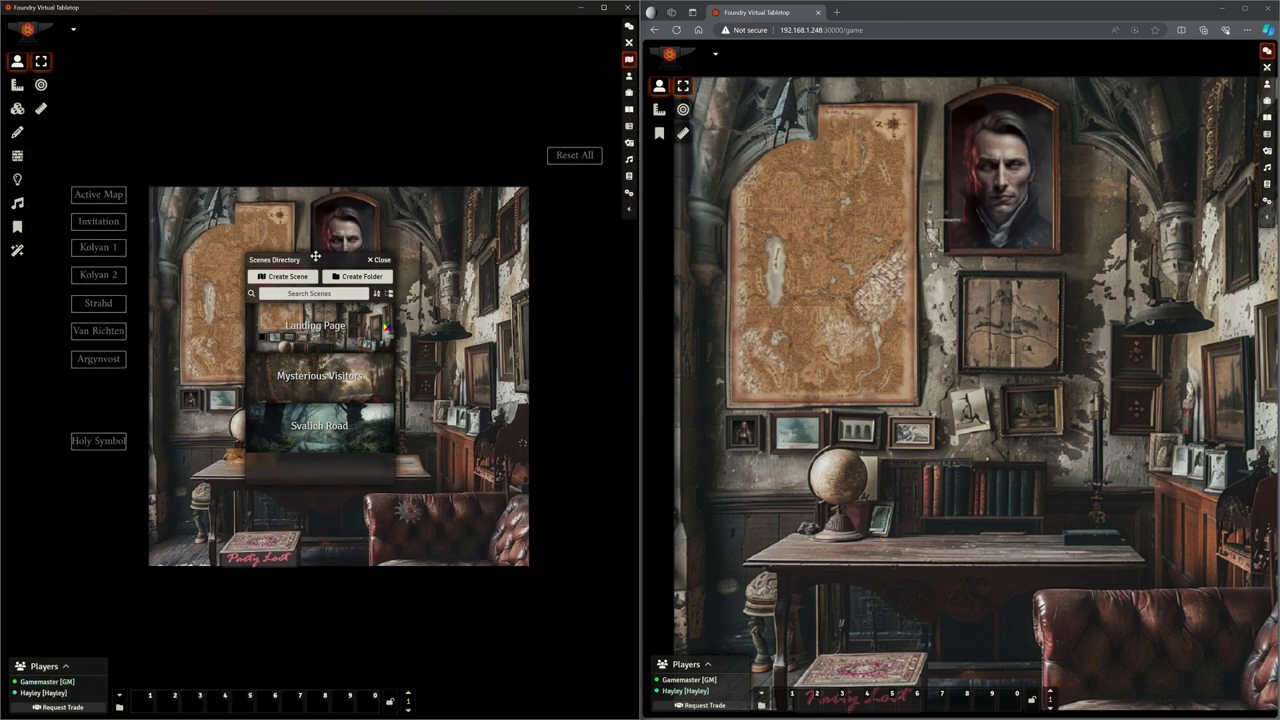
left_click_drag(315, 257, 424, 96)
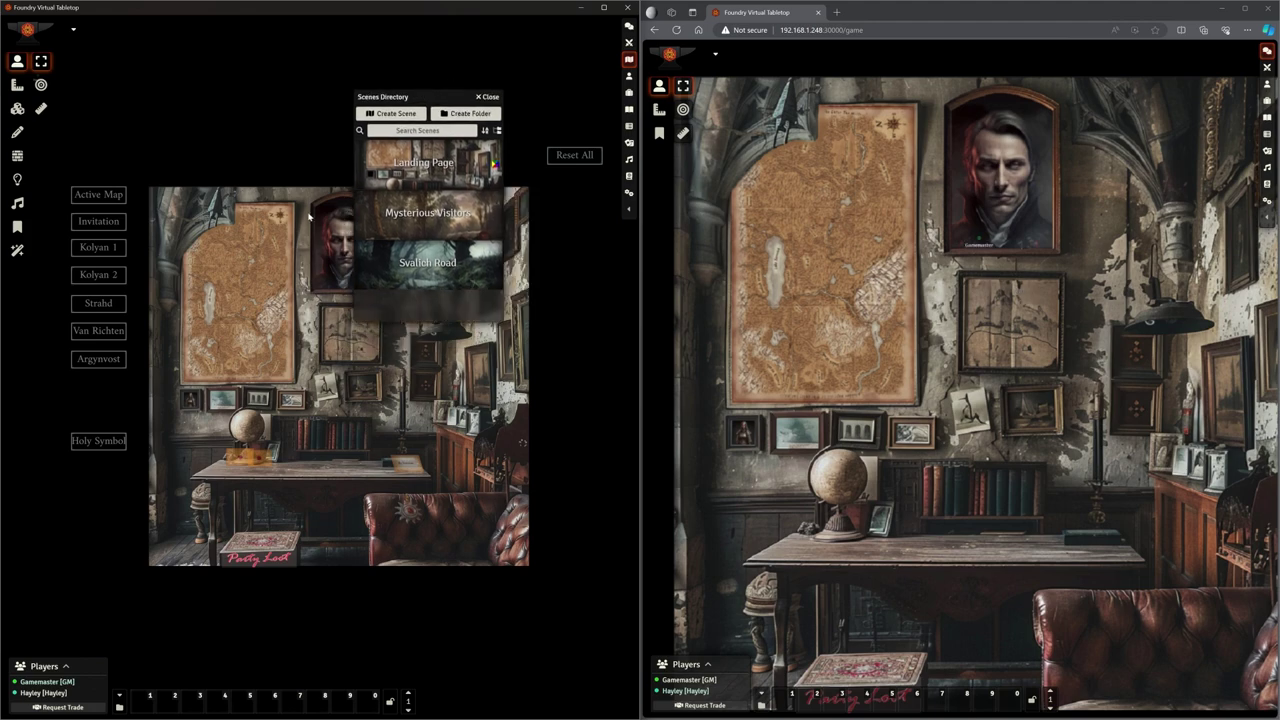
scroll(309, 215, "up", 5)
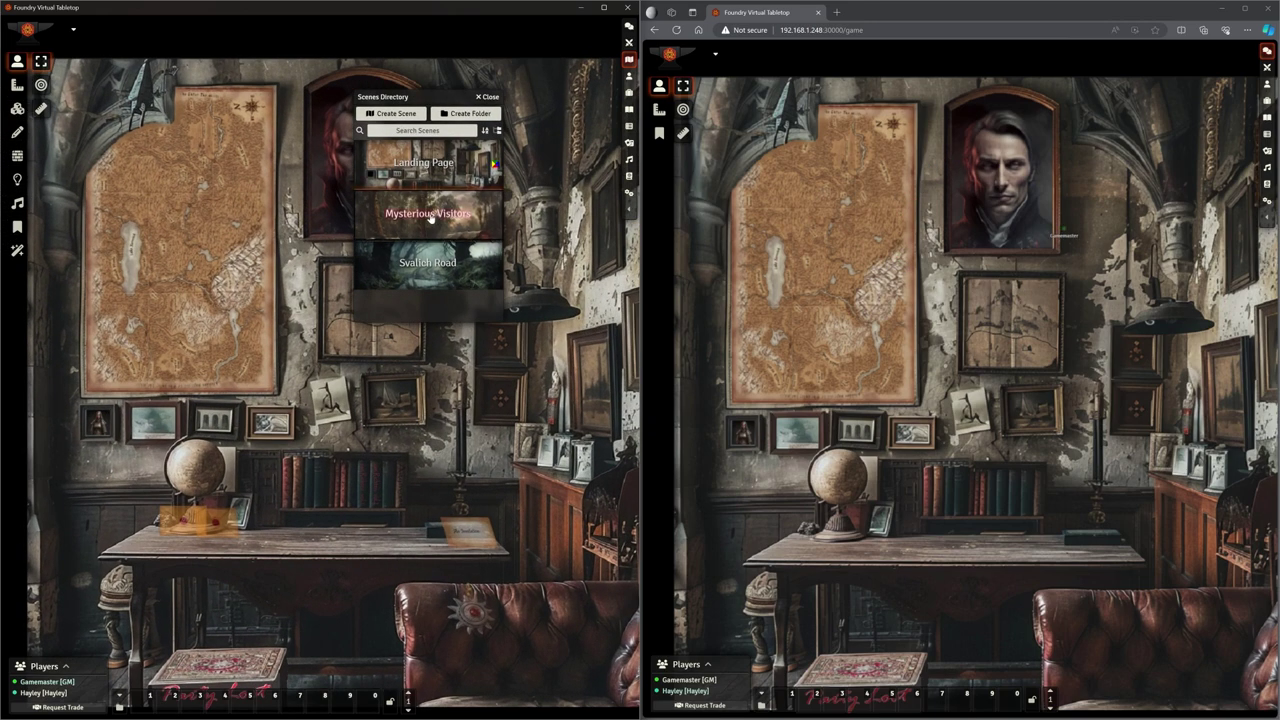
Activate the Mysterious Visitors scene from the Scenes Directory
right_click(430, 218)
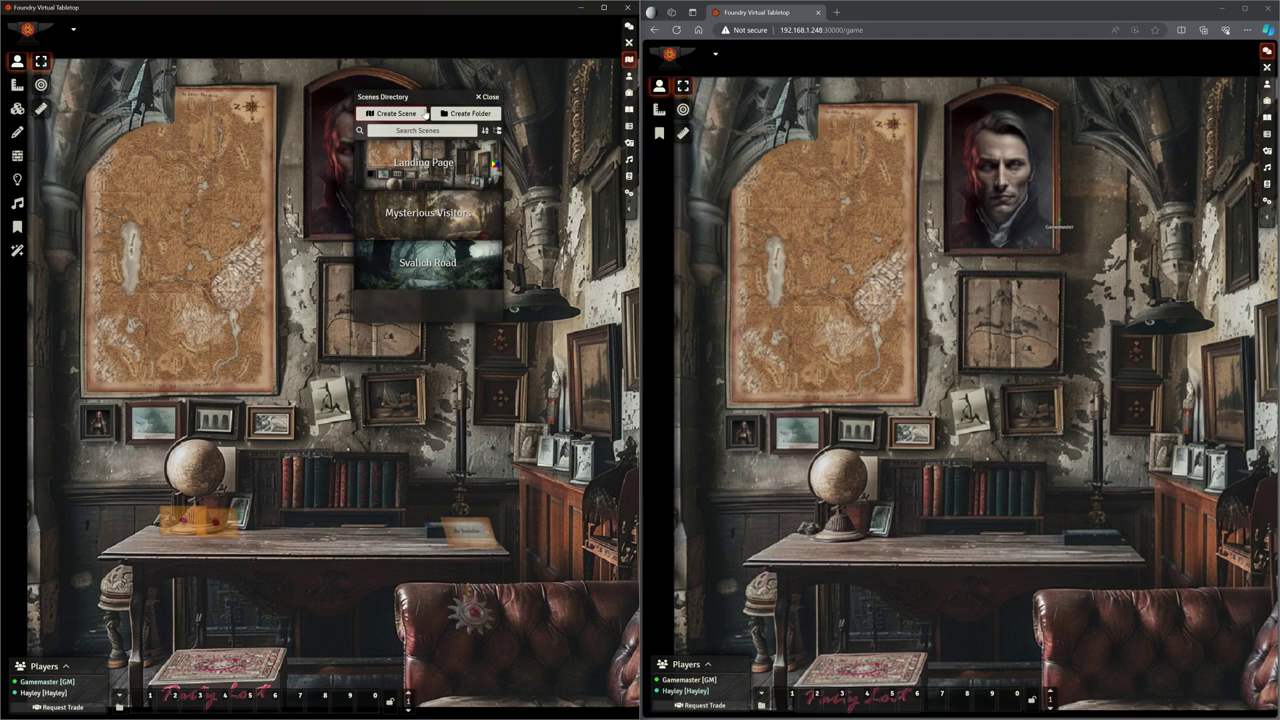
right_click(420, 220)
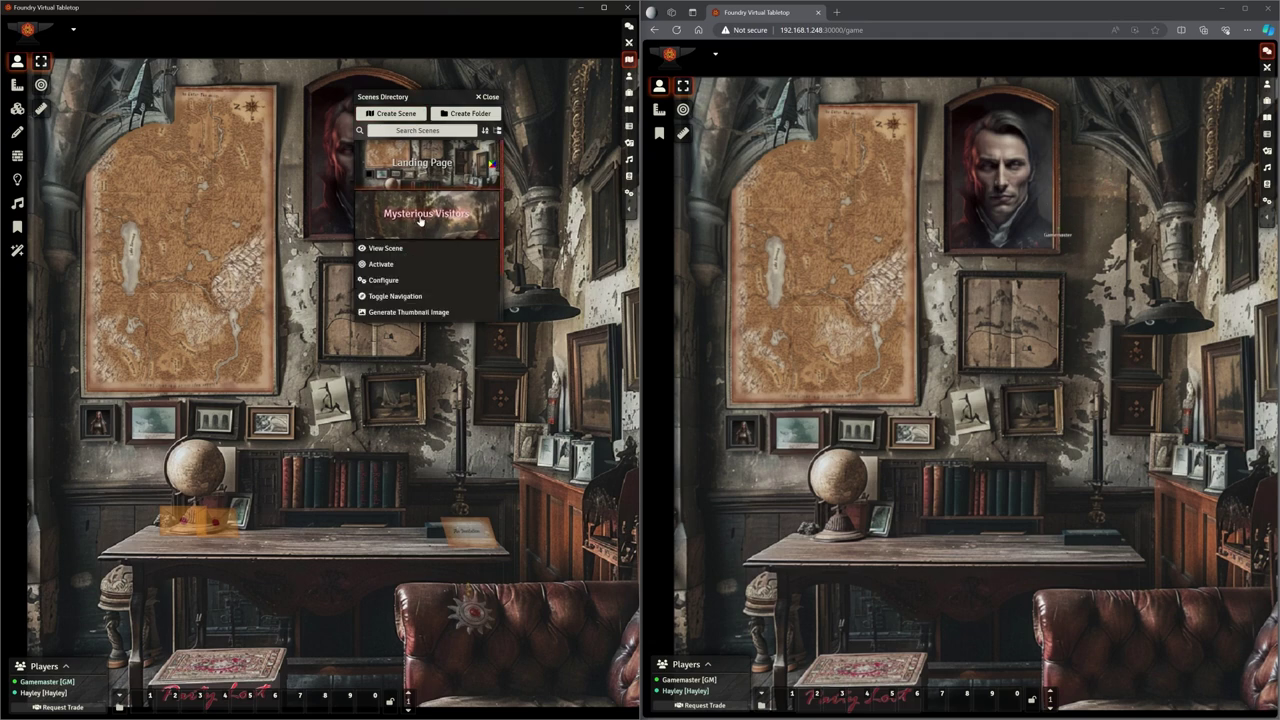
left_click(384, 264)
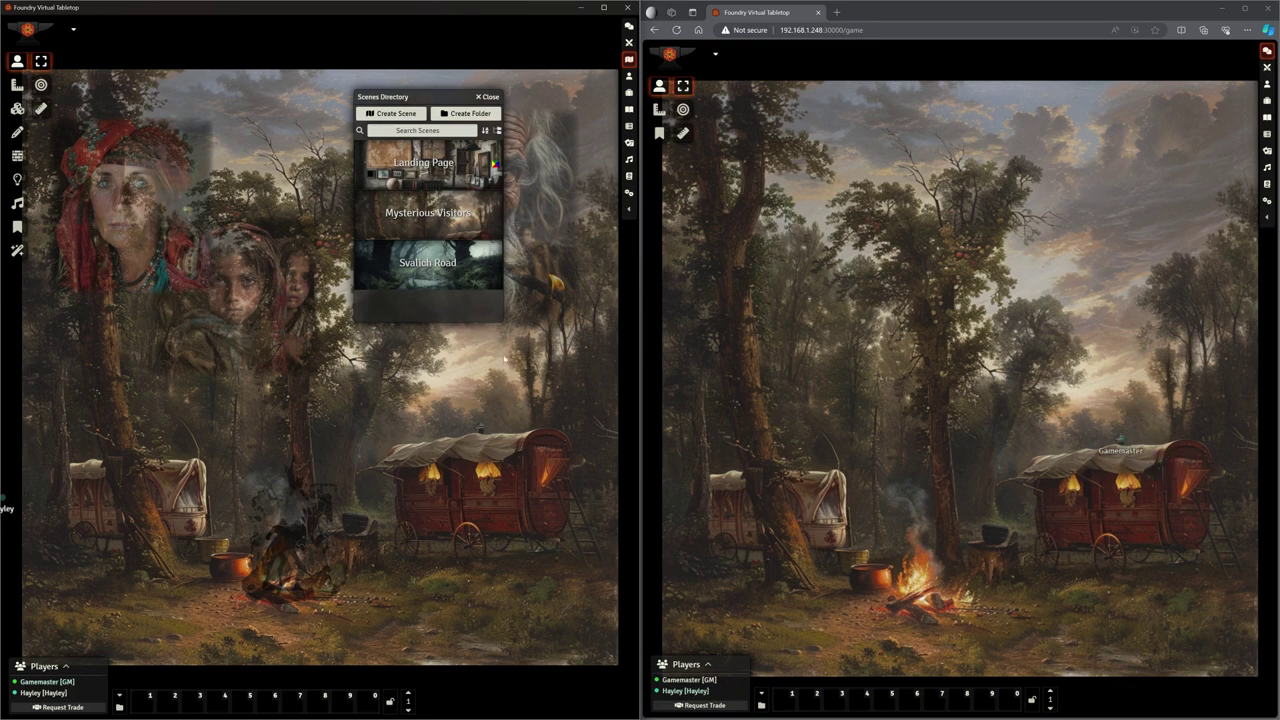
Activate the Svalich Road scene for the players and close the Scenes Directory
right_click(420, 265)
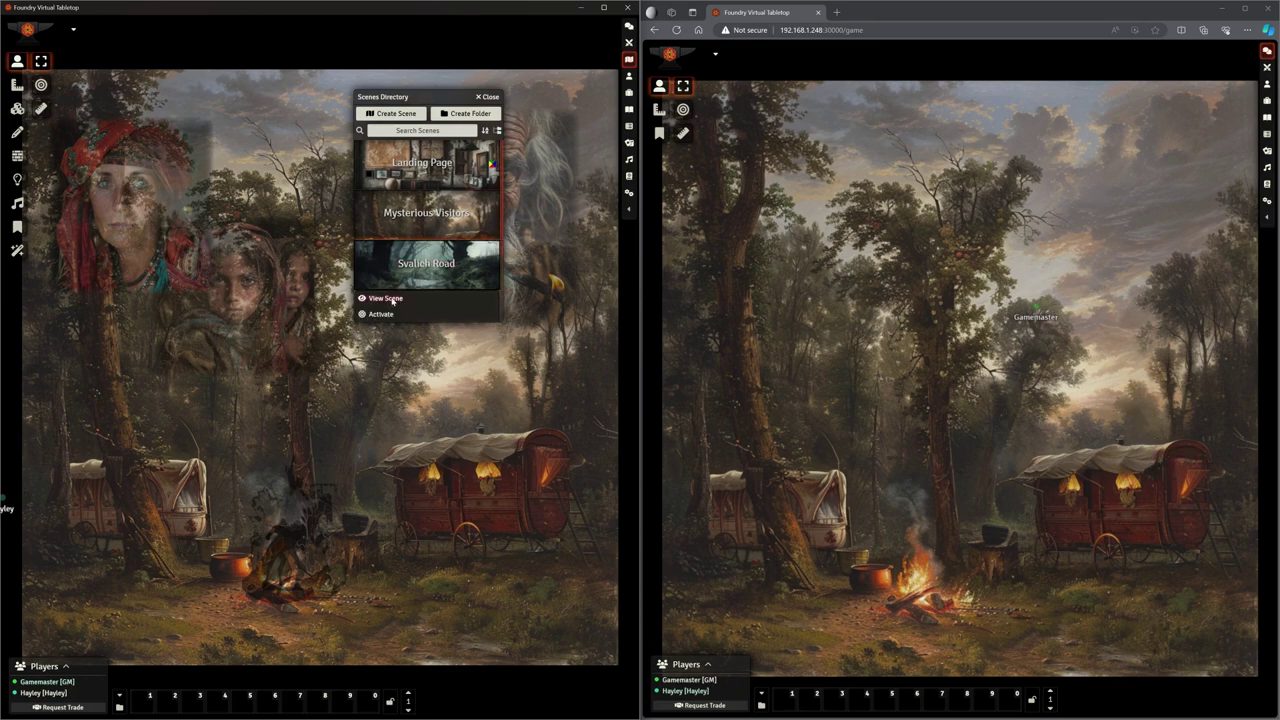
left_click(392, 300)
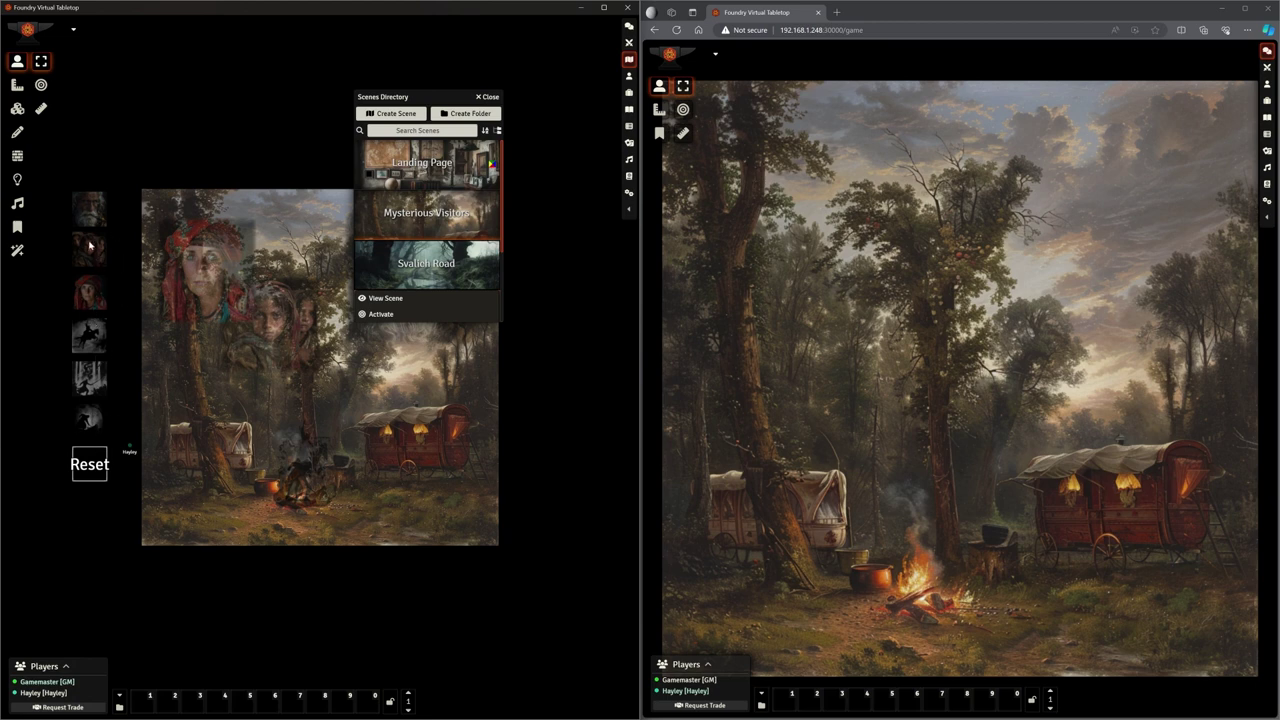
left_click(380, 315)
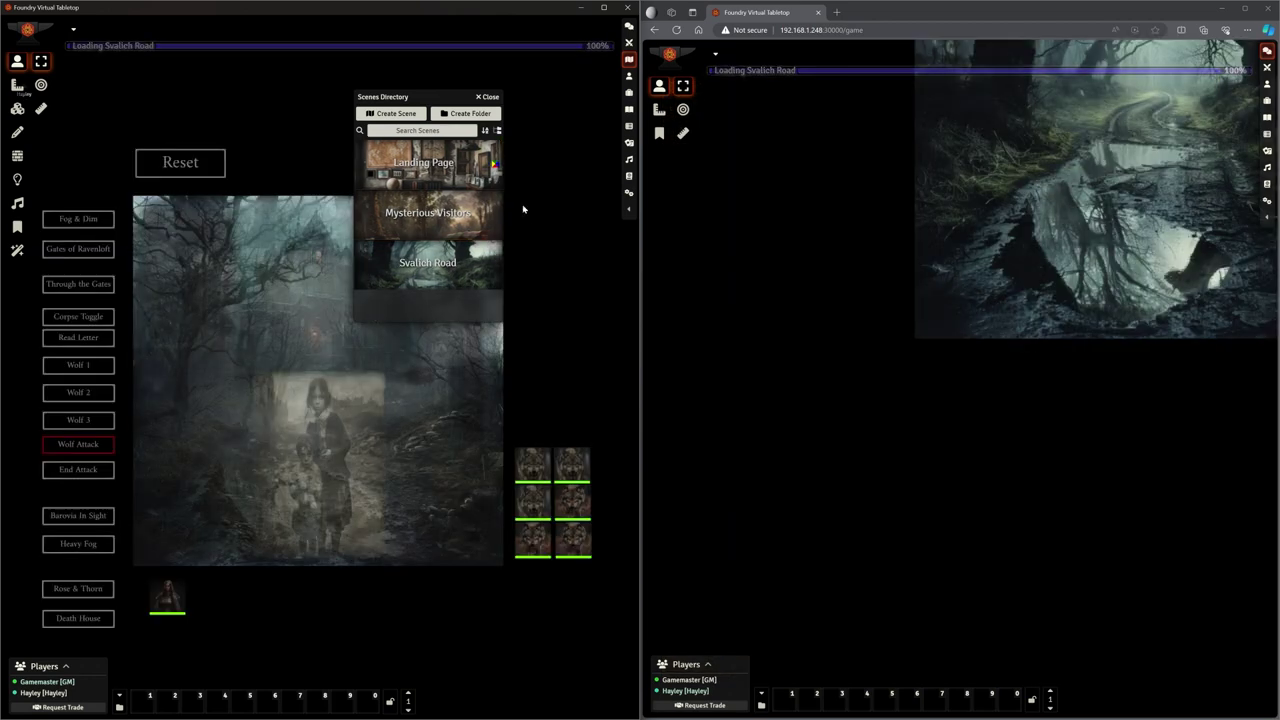
left_click_drag(443, 98, 565, 58)
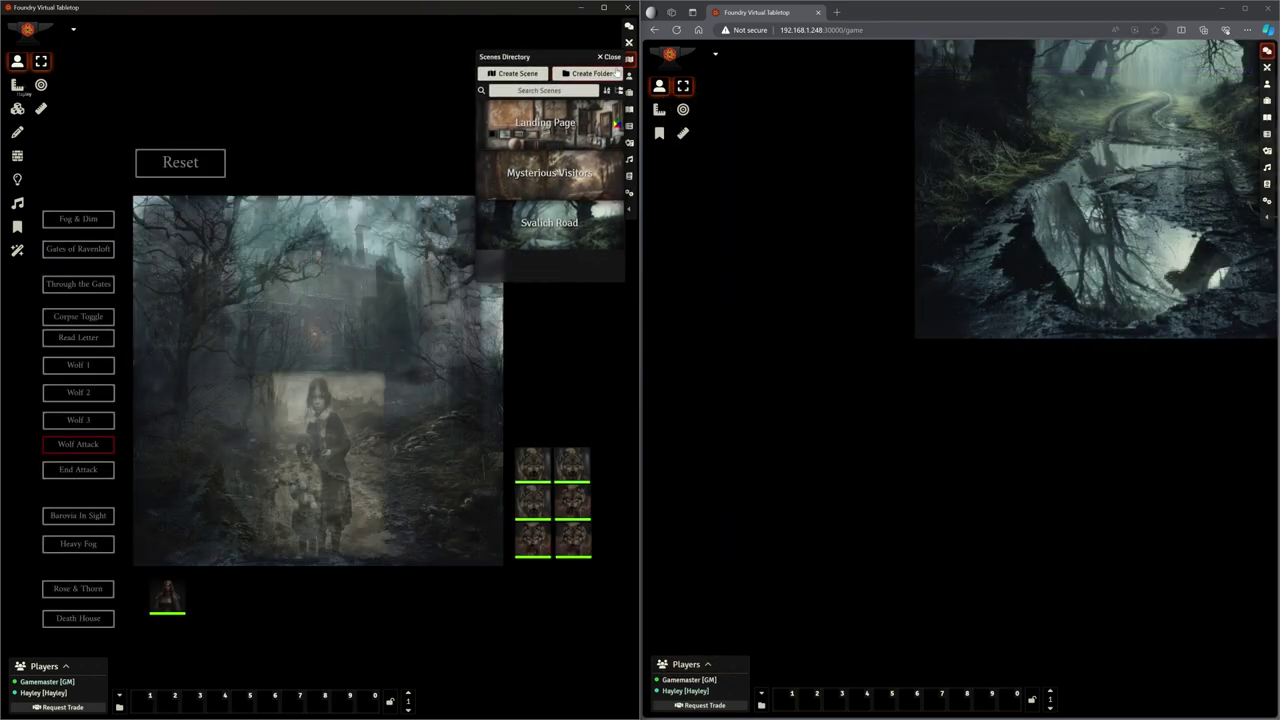
left_click(610, 57)
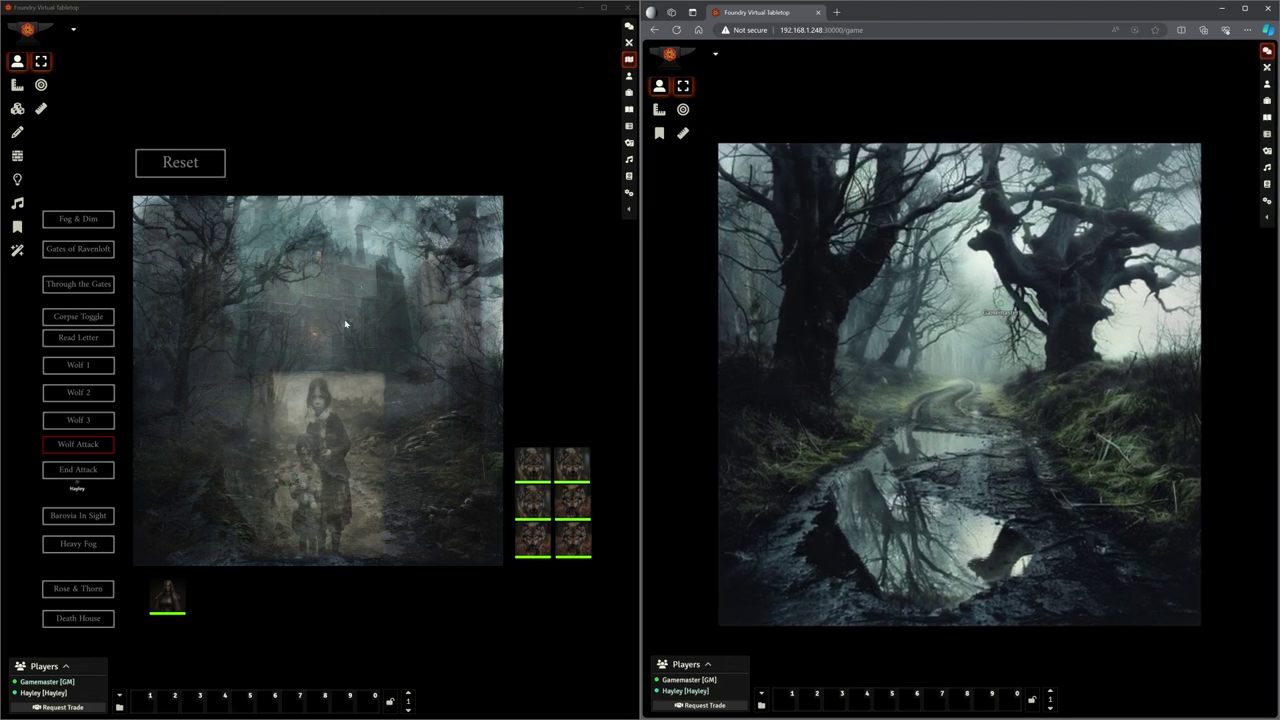
Reframe the Svalich Road scene in the gamemaster and player windows so the whole image fits
scroll(365, 335, "down", 1)
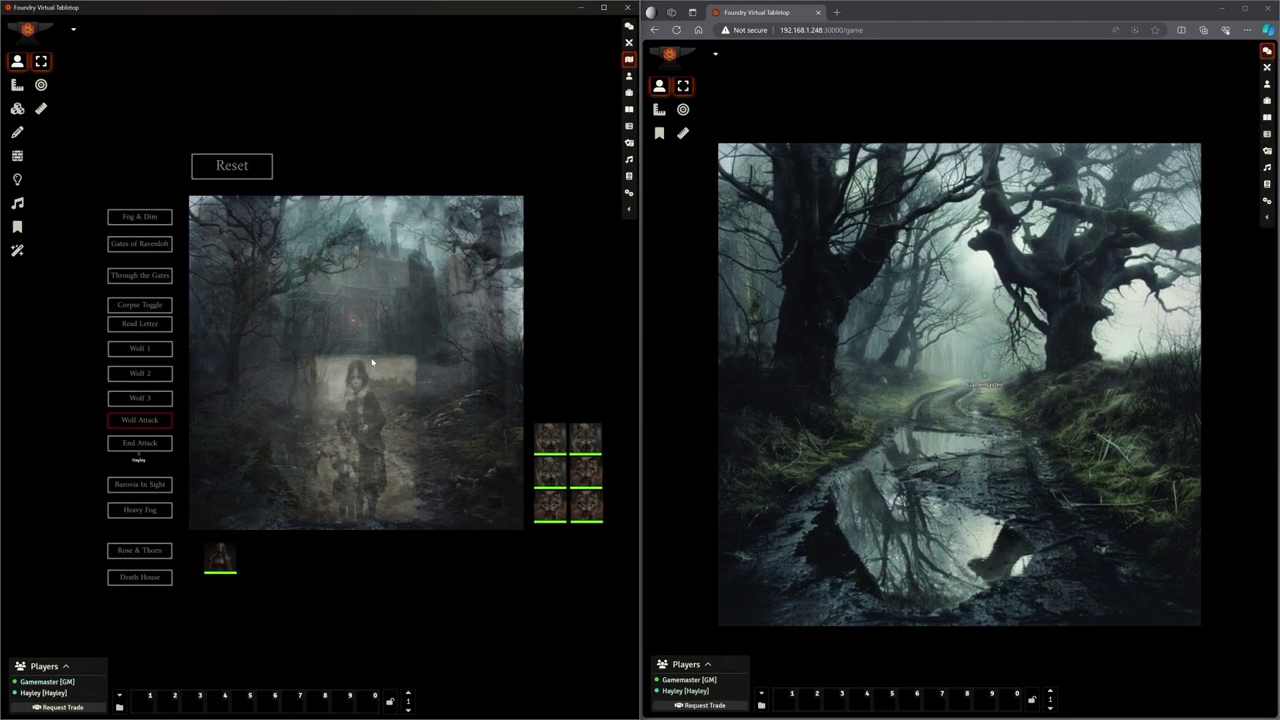
left_click_drag(371, 361, 372, 375)
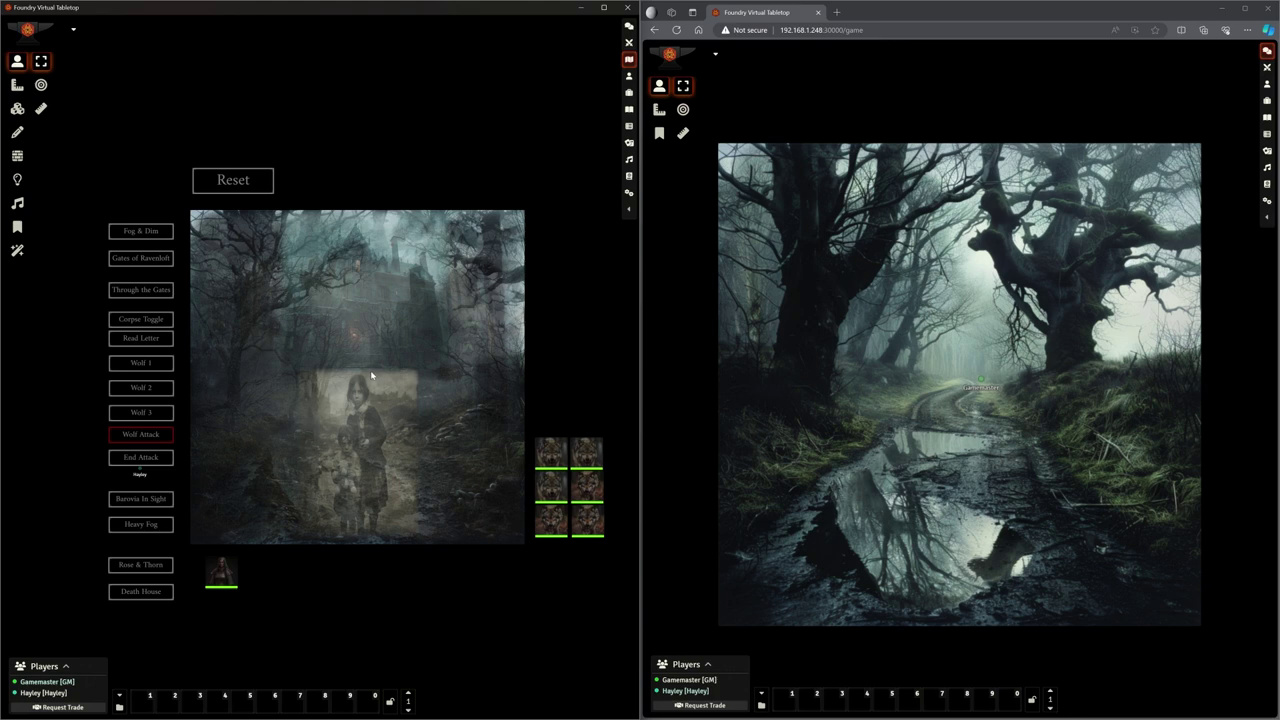
scroll(935, 375, "down", 1)
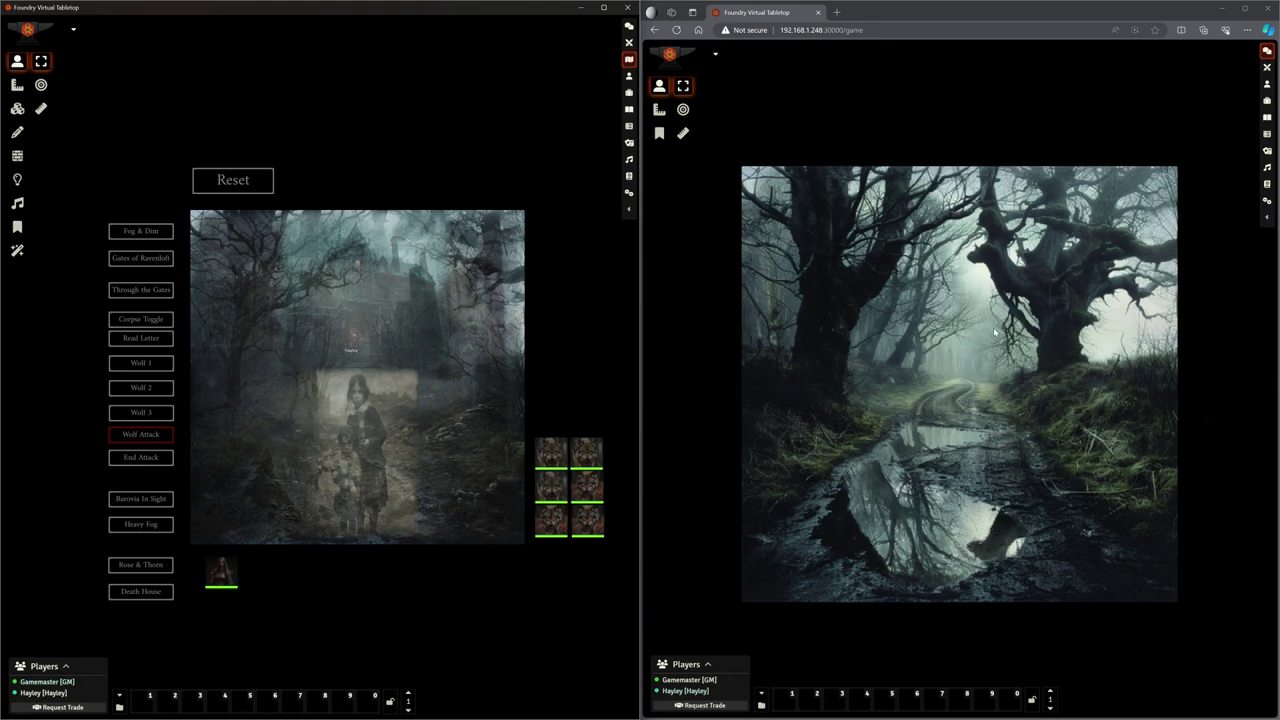
left_click_drag(972, 352, 985, 345)
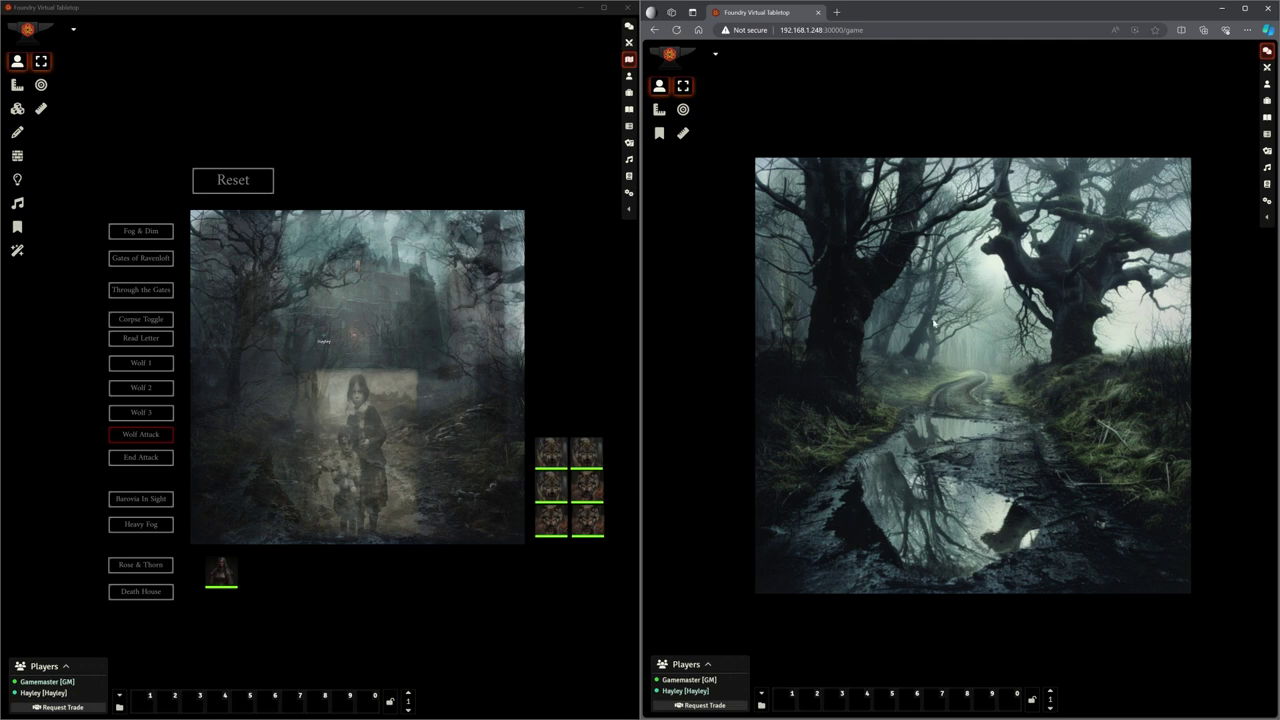
scroll(950, 340, "down", 3)
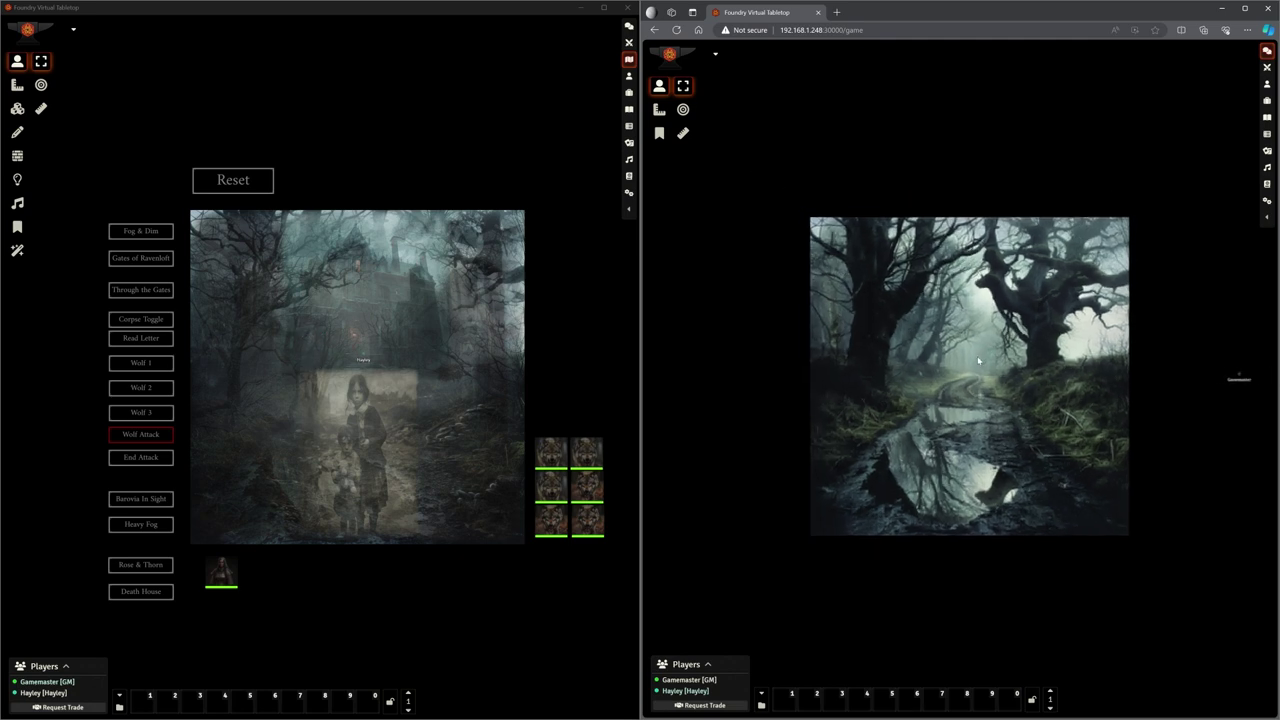
scroll(980, 365, "up", 2)
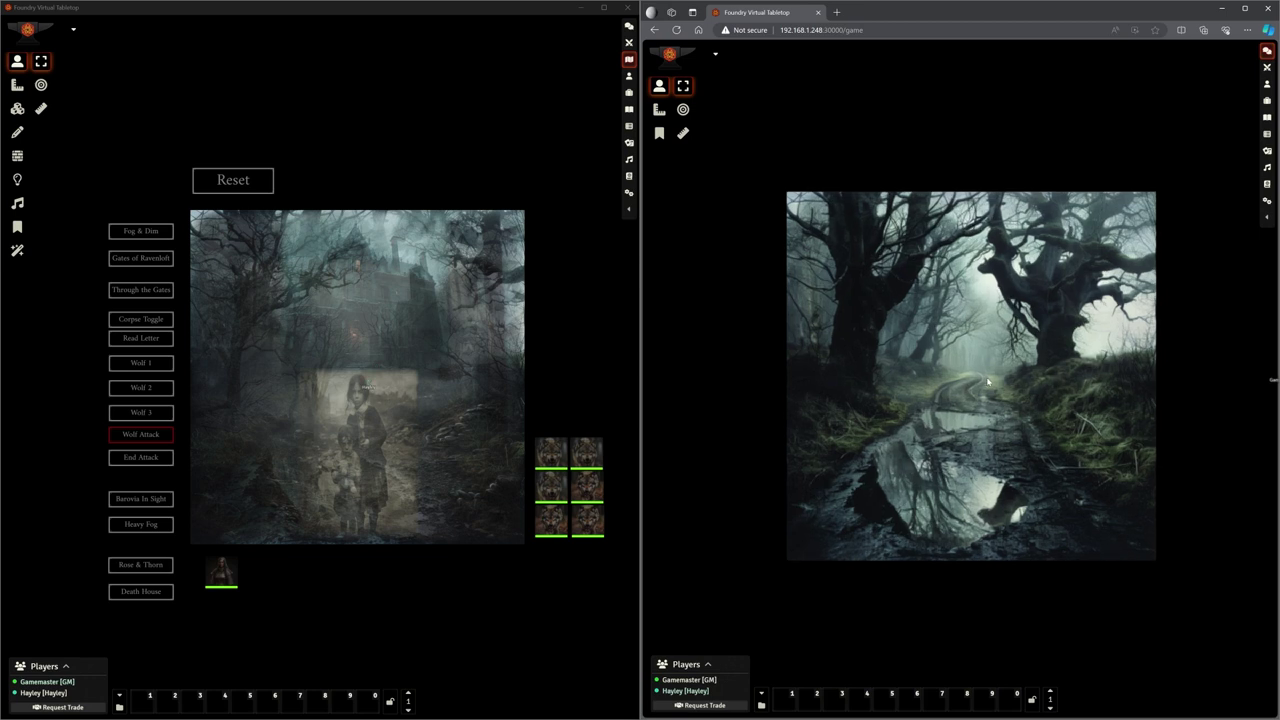
scroll(988, 380, "up", 1)
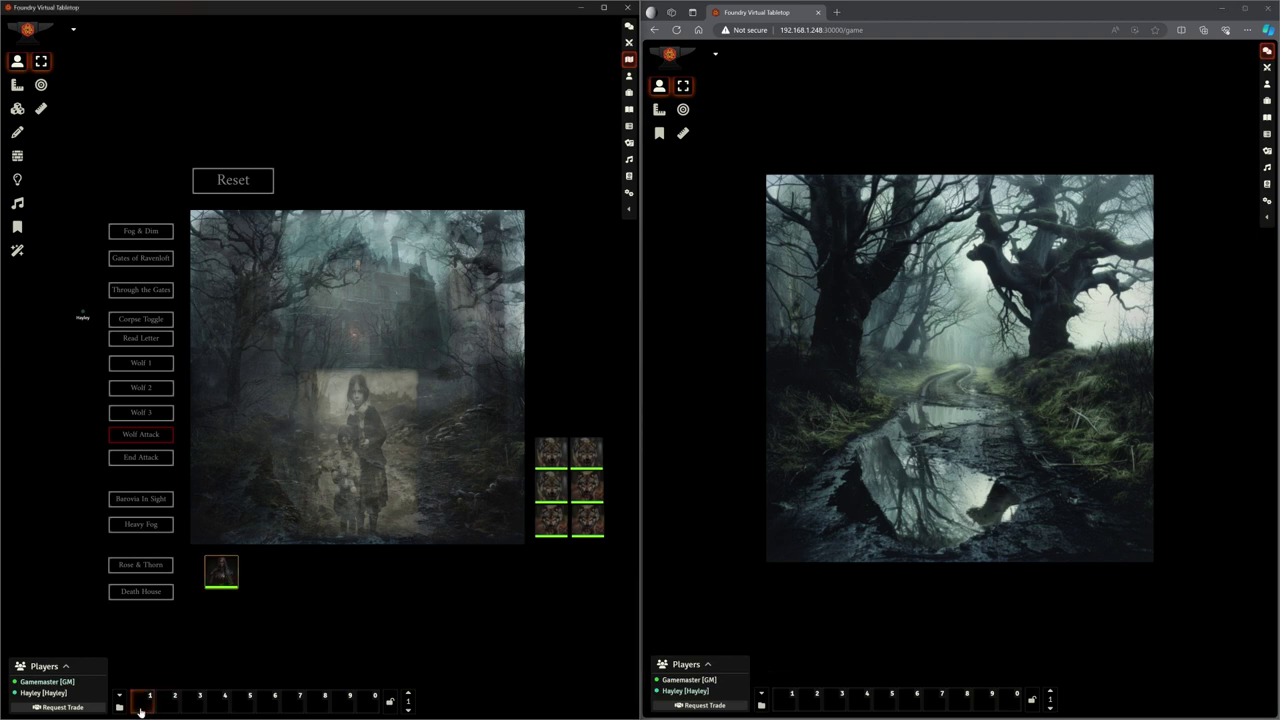
Inspect the sheets of the cleric token below the scene and of two wolf tokens beside it, closing each one
double_click(218, 575)
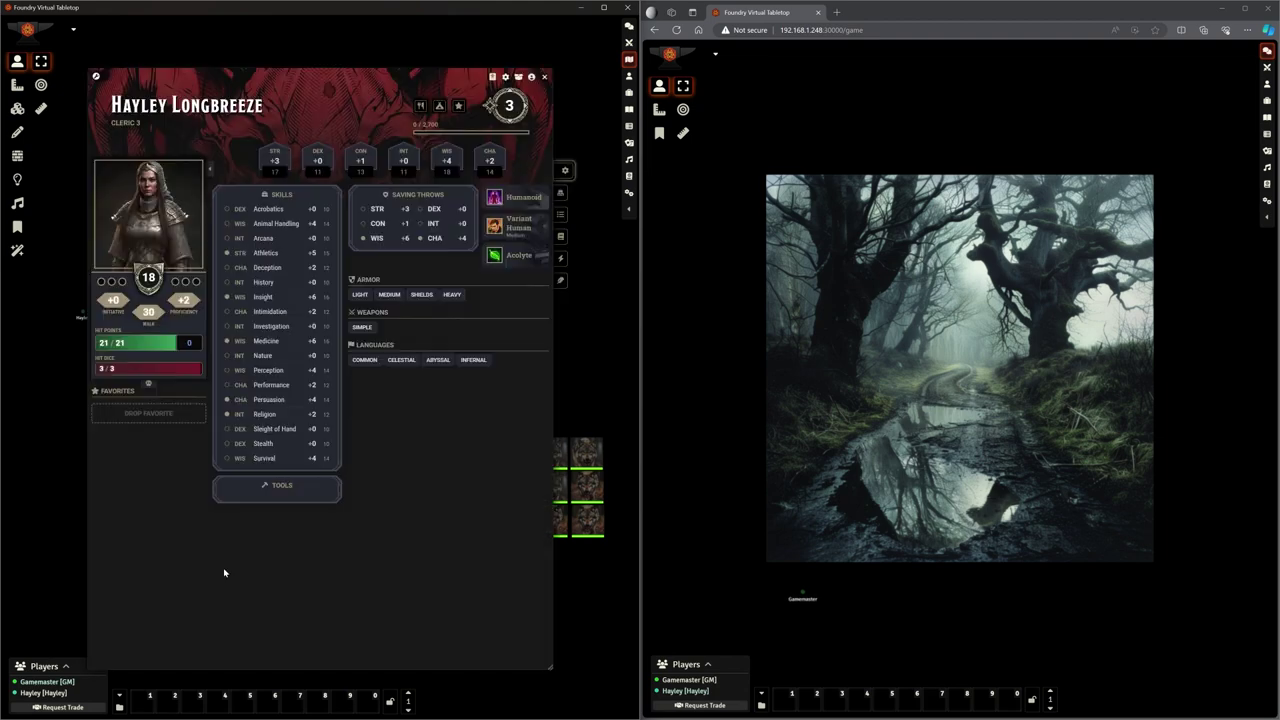
left_click(544, 76)
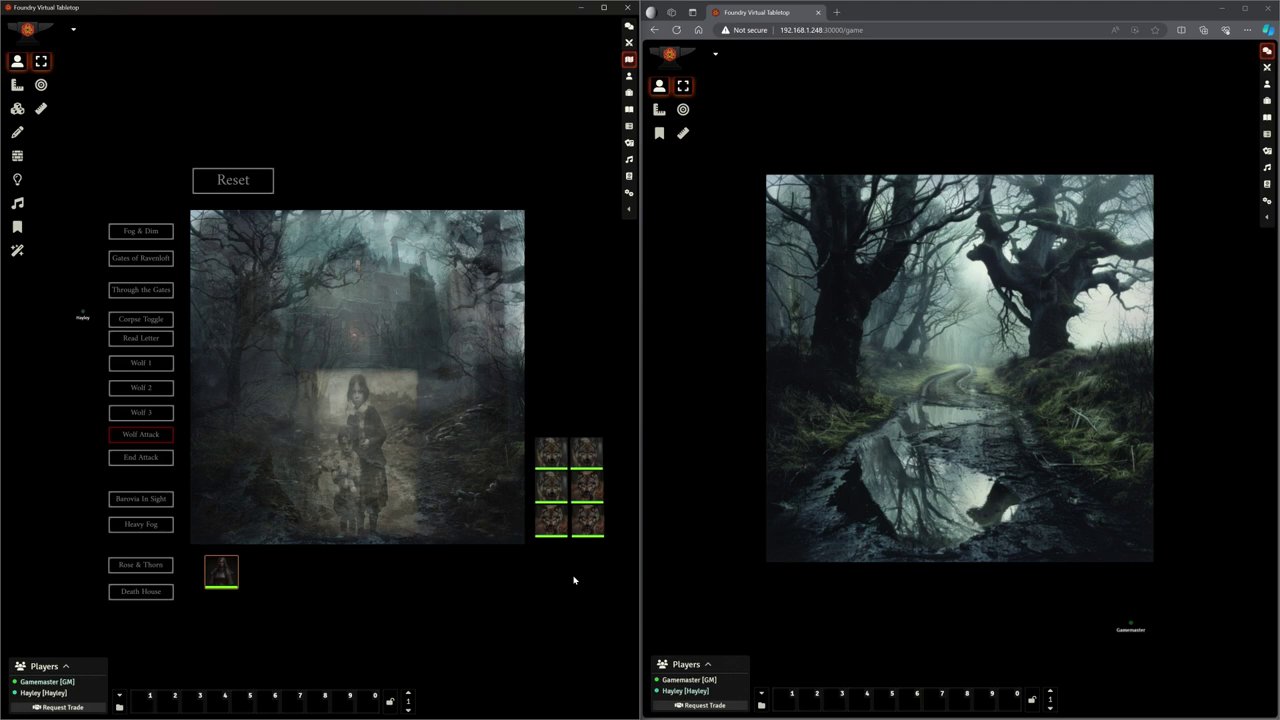
left_click_drag(616, 570, 531, 404)
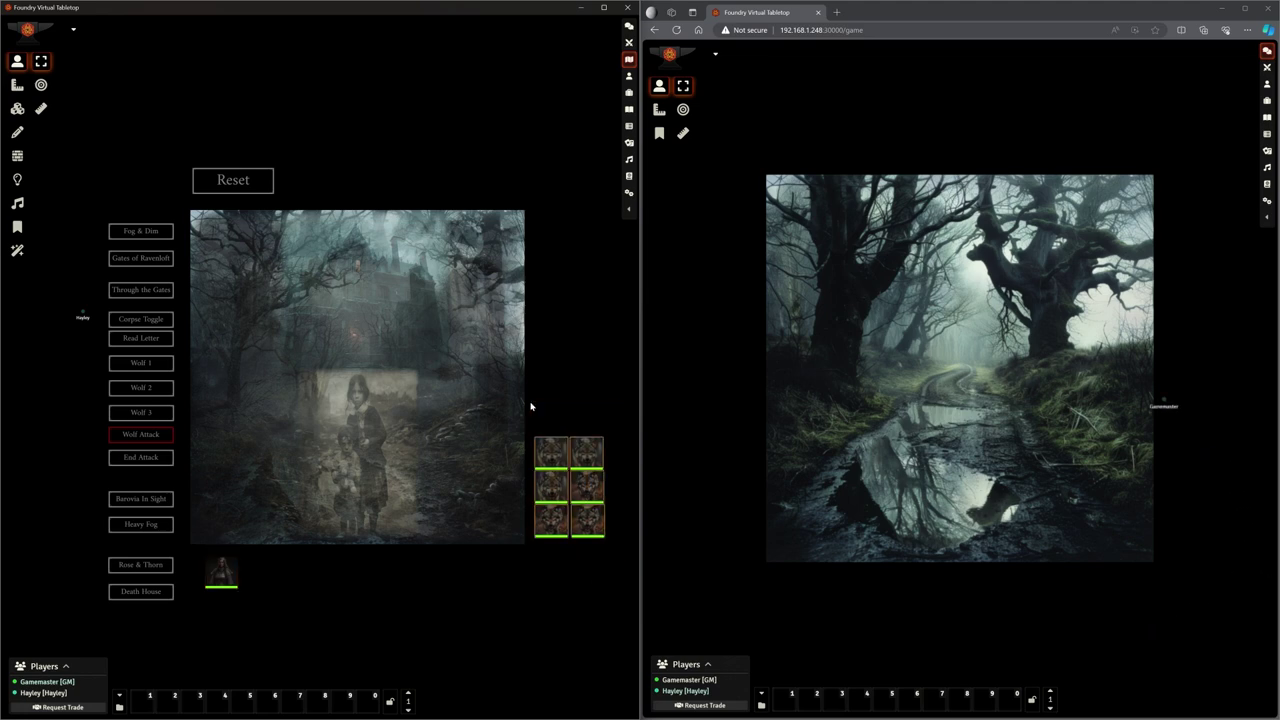
double_click(546, 455)
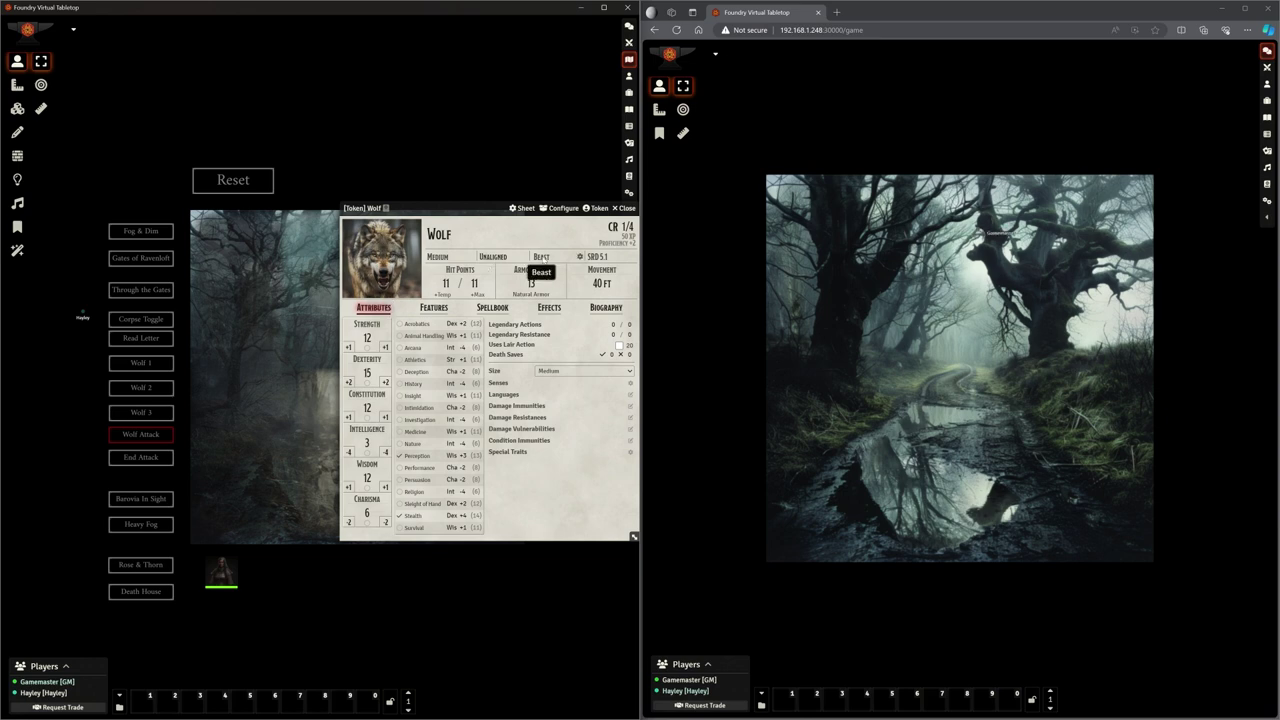
double_click(620, 209)
left_click(624, 207)
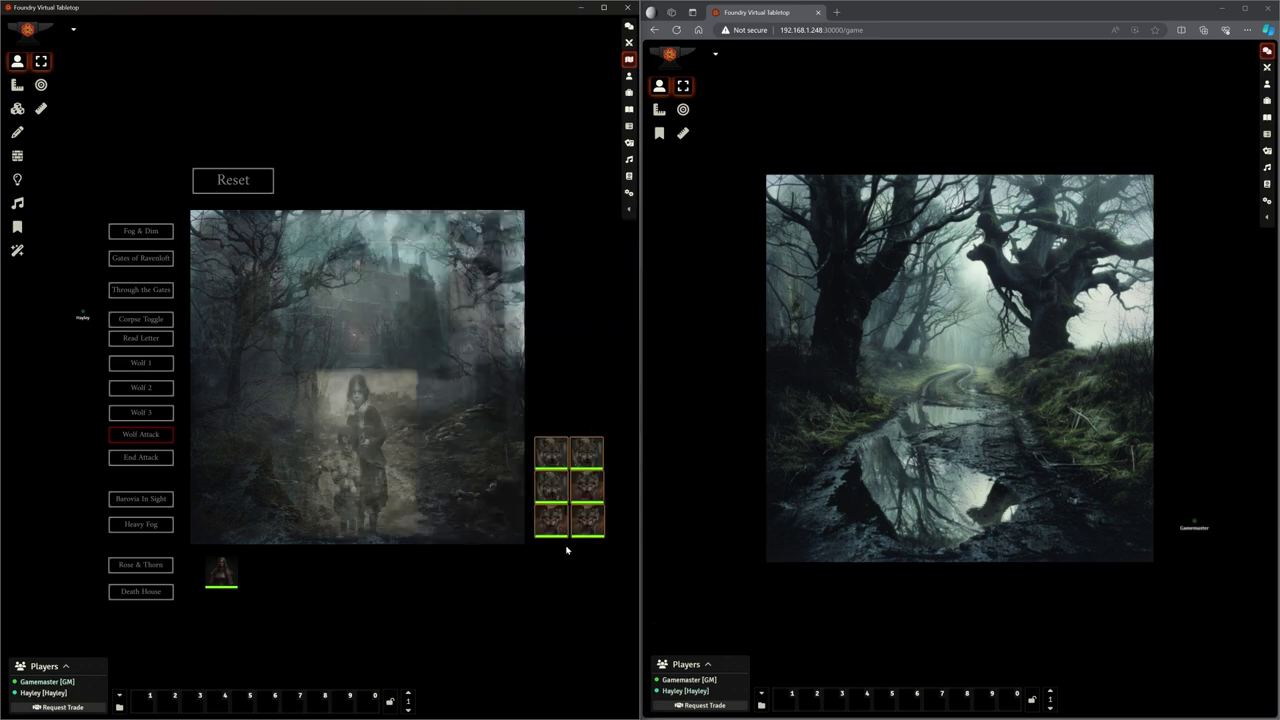
double_click(587, 522)
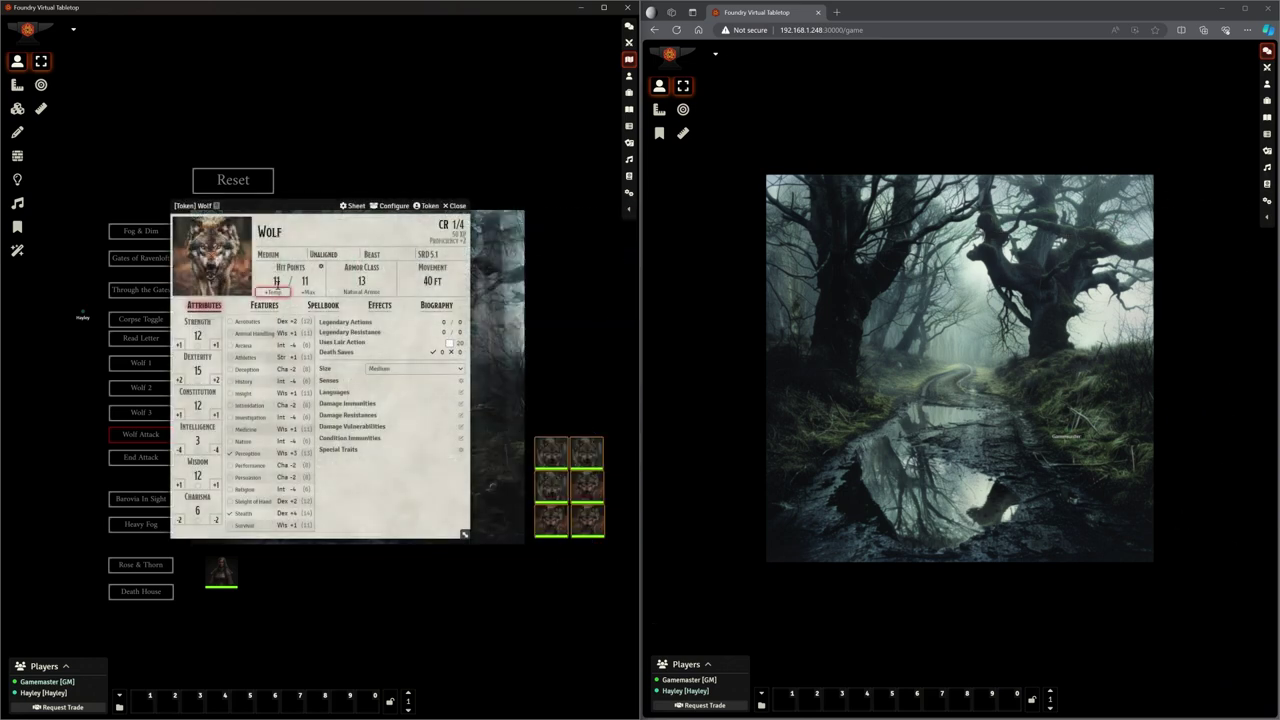
left_click(456, 205)
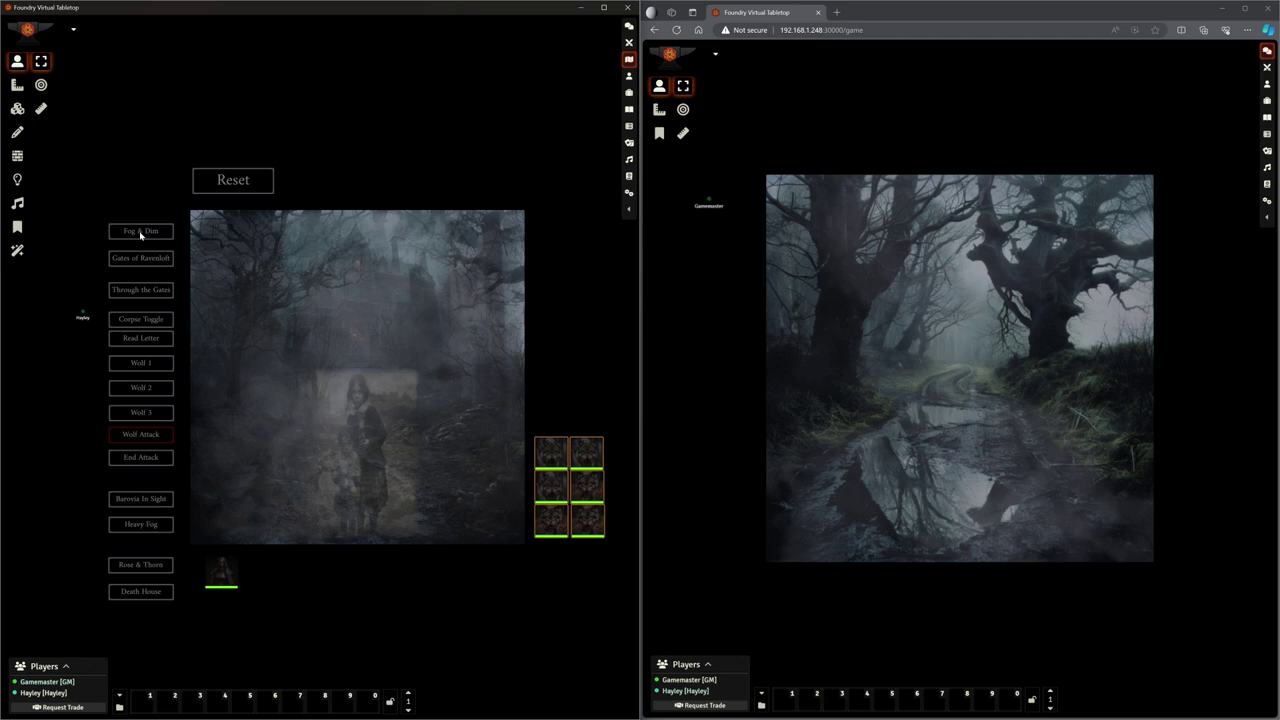
Trigger the Gates of Ravenloft effect and then the Through the Gates transition on the Svalich Road scene
left_click(142, 261)
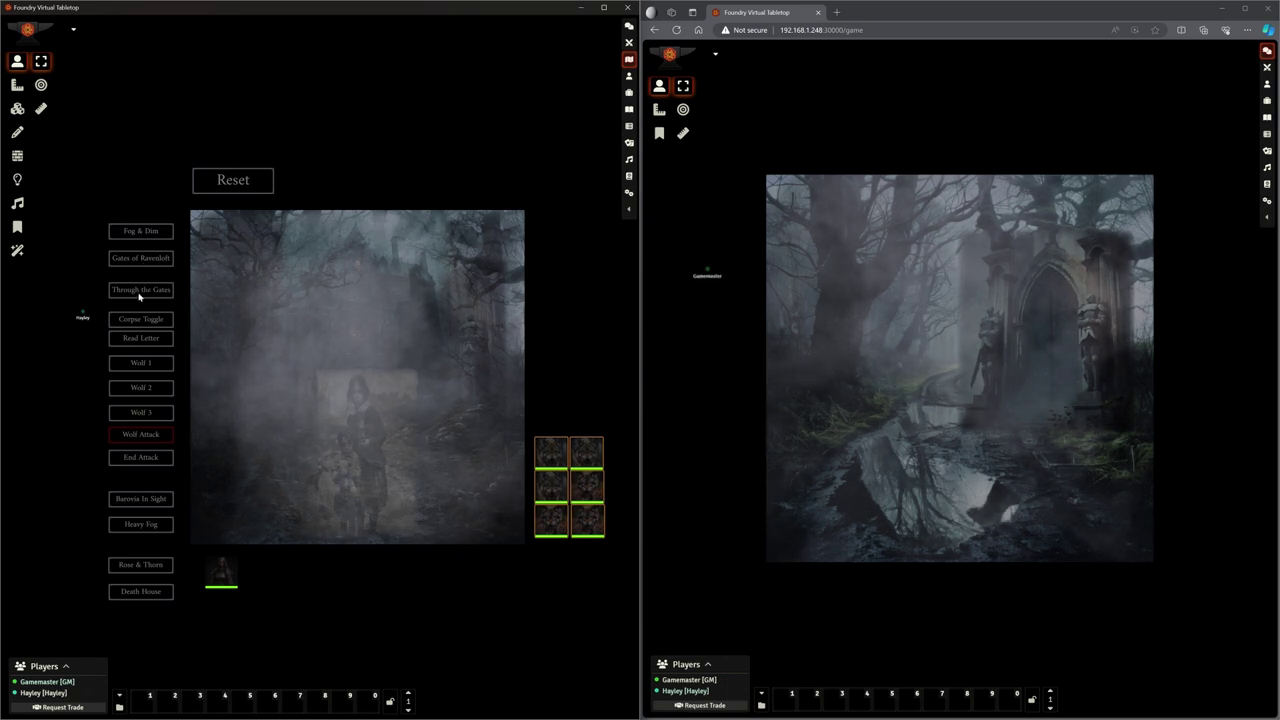
left_click(139, 293)
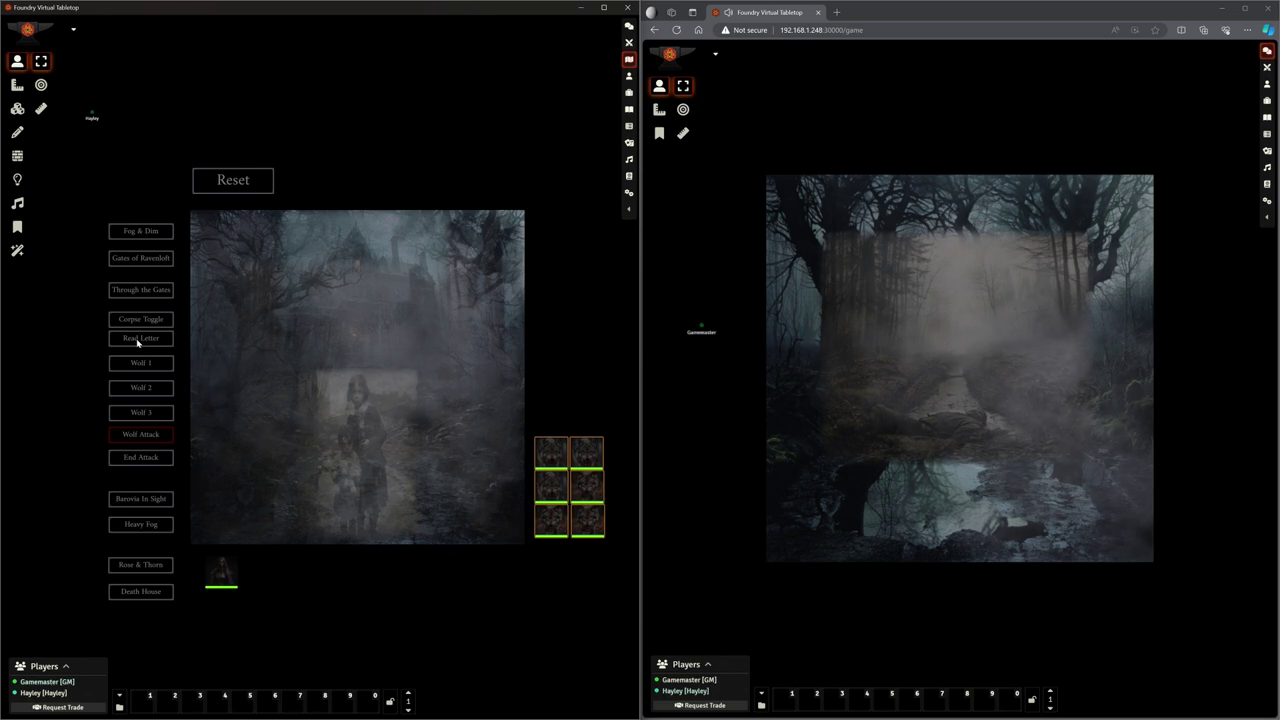
Show Kolyan's Letter 1 to the players with Read Letter, enlarge it in the player window, and close it and the journal there
left_click(139, 342)
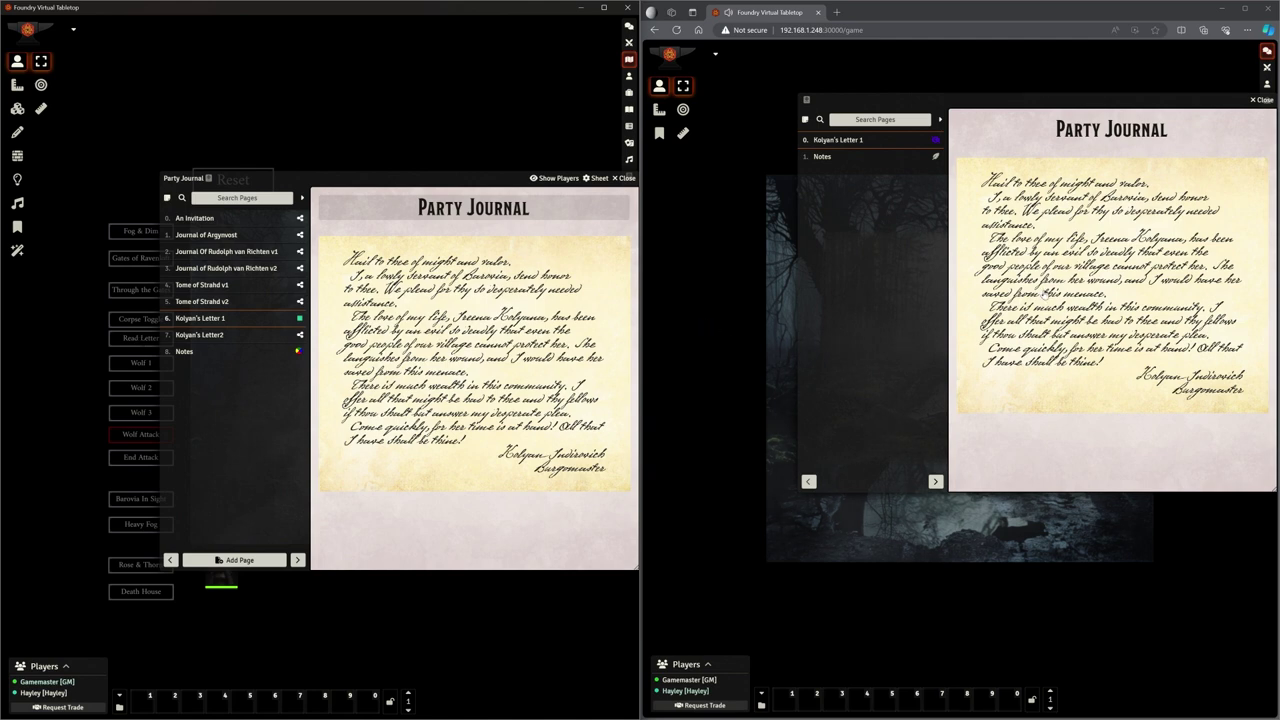
mouse_move(1067, 302)
left_click(1257, 168)
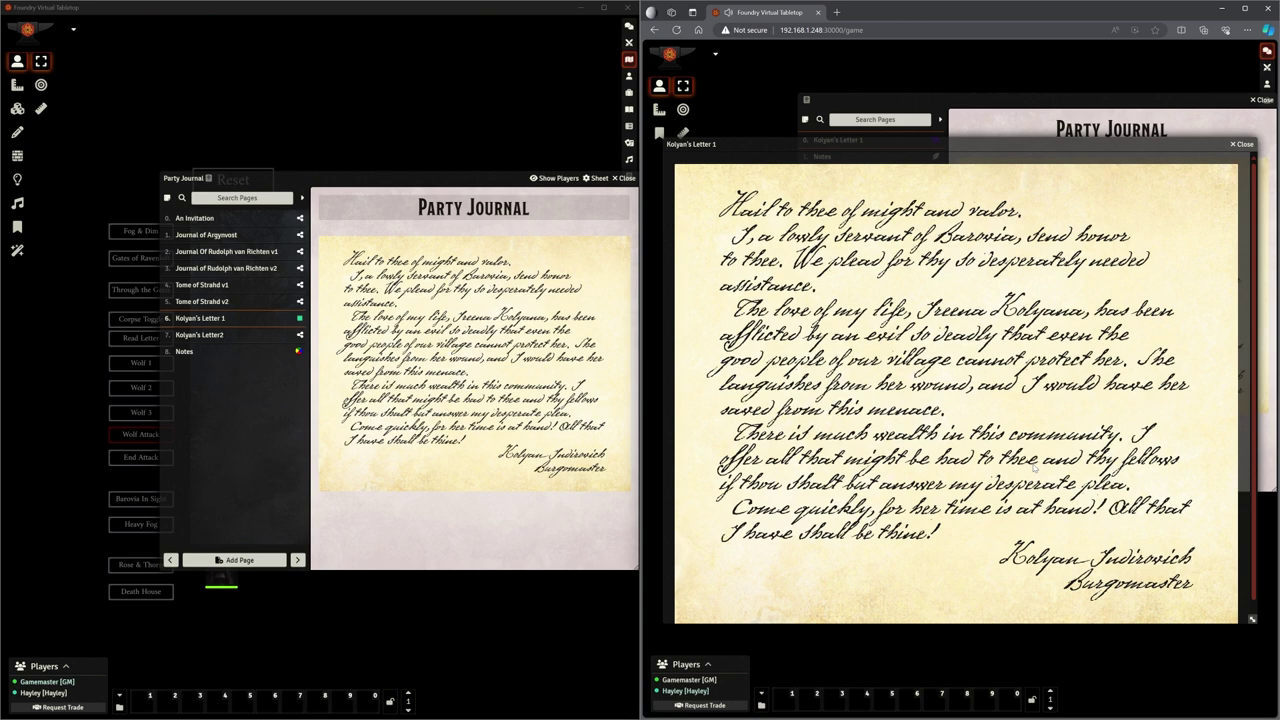
left_click(1242, 146)
left_click(1261, 100)
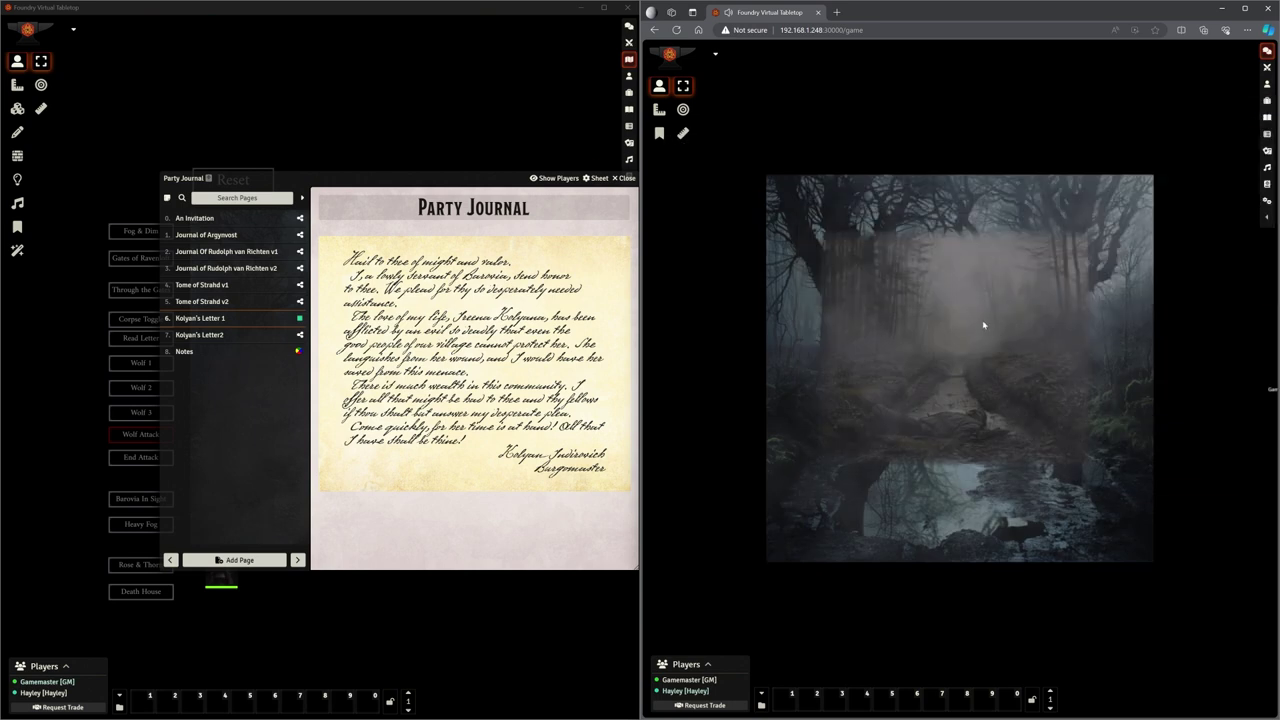
Close the Party Journal in the gamemaster window and trigger the Wolf Attack effect on the Svalich Road scene
left_click(625, 178)
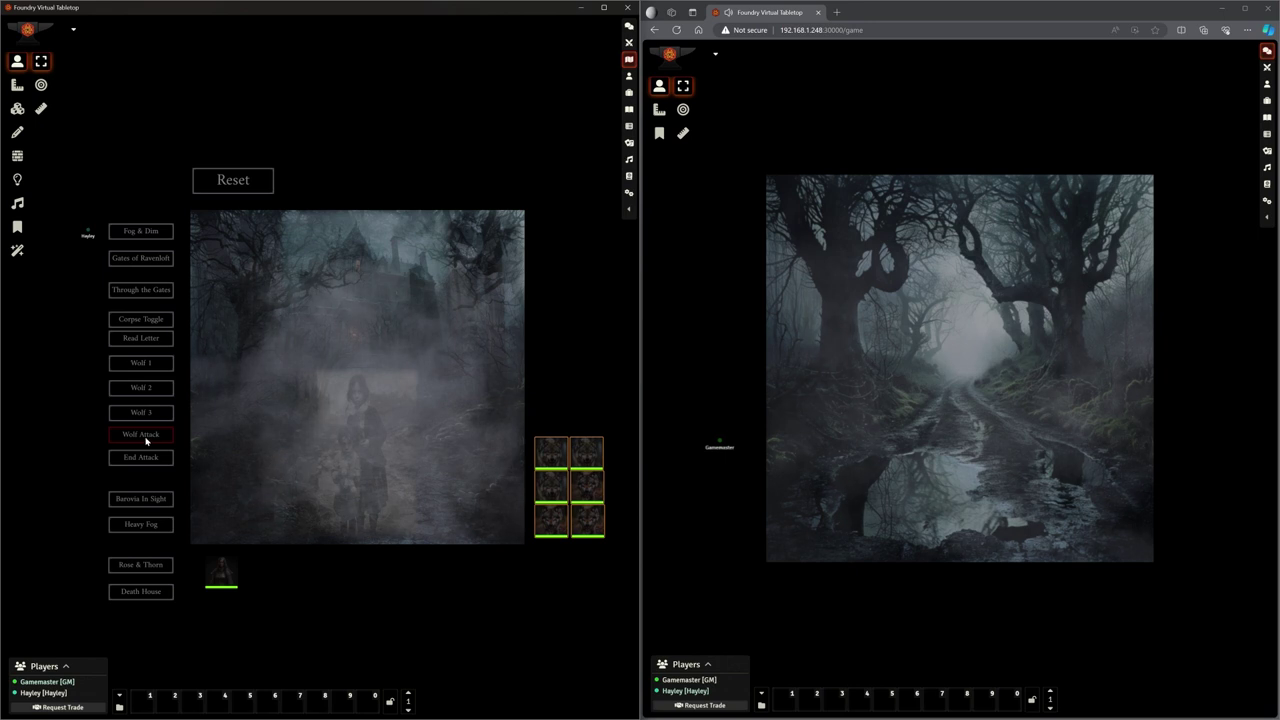
left_click(145, 440)
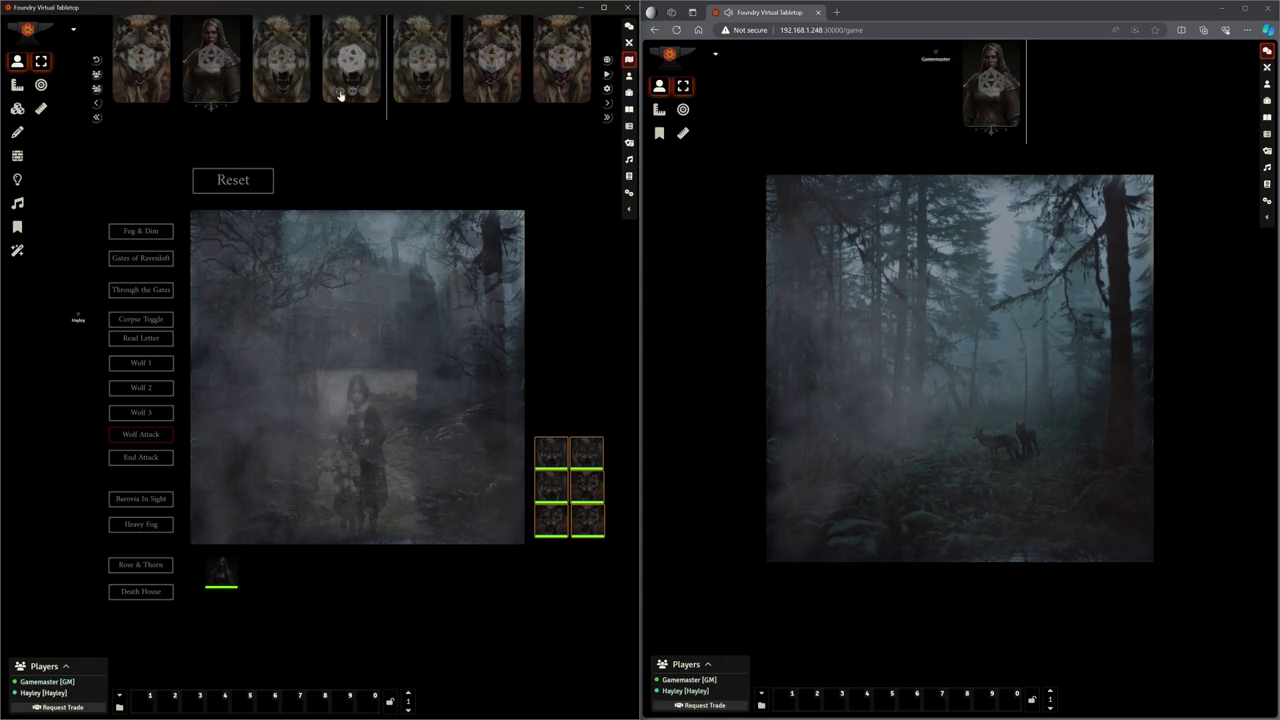
Roll initiative for the combatants and reveal three of the wolves to the players in the combat tracker
mouse_move(338, 102)
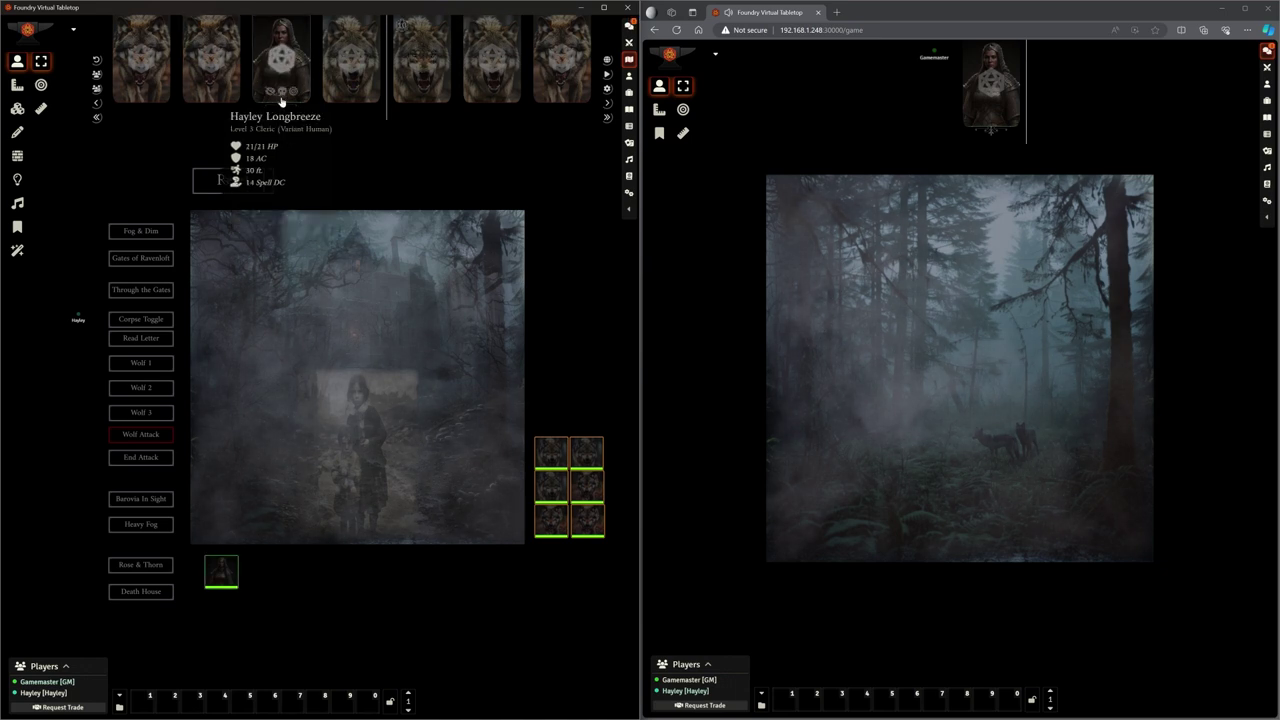
mouse_move(216, 92)
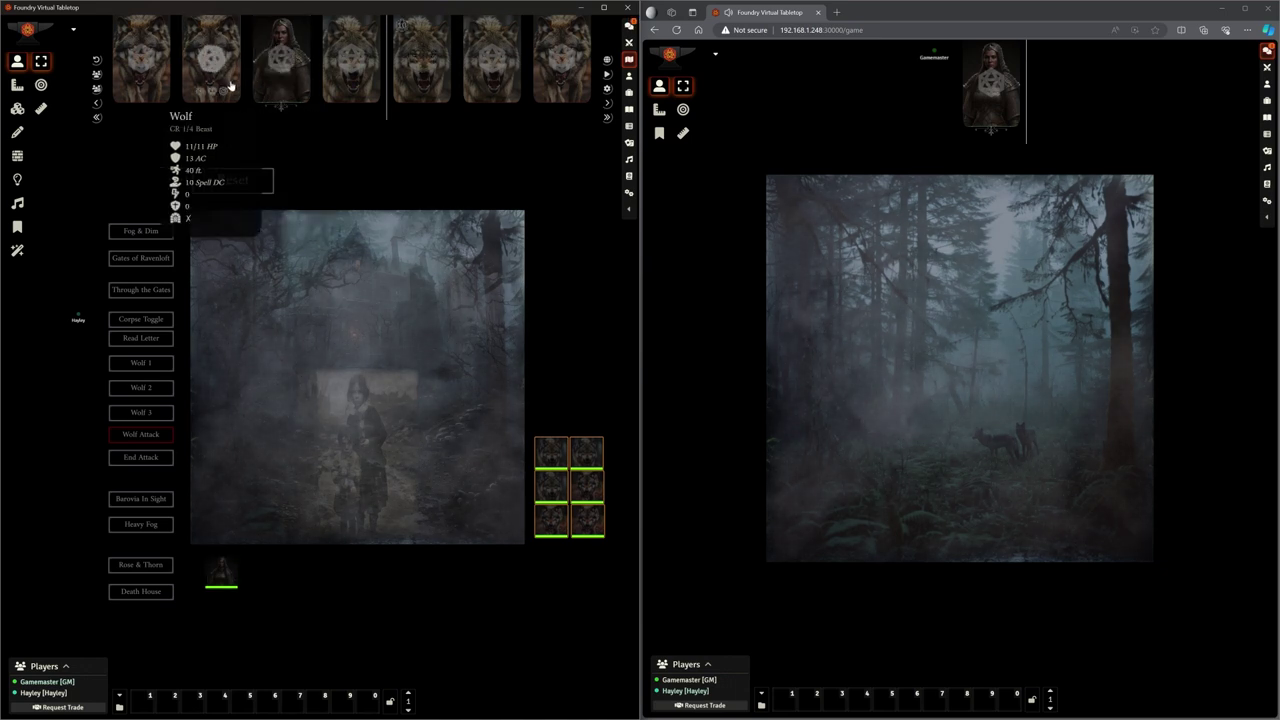
mouse_move(350, 60)
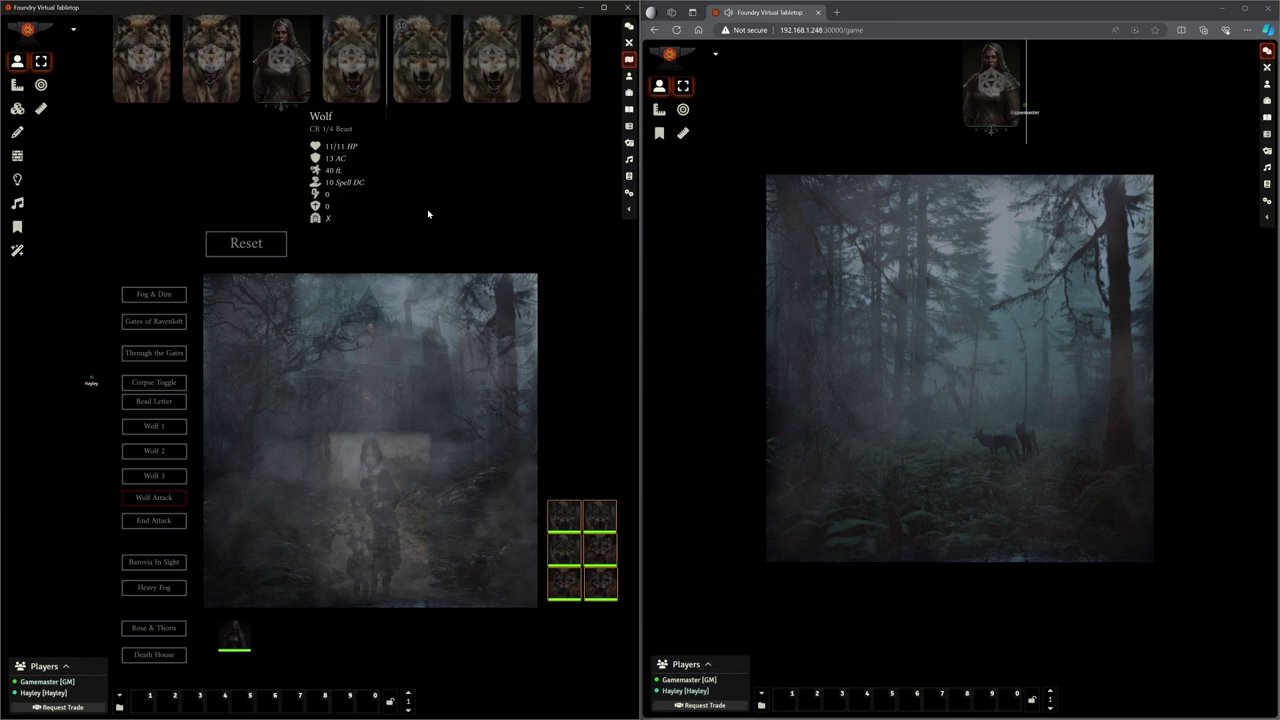
mouse_move(487, 55)
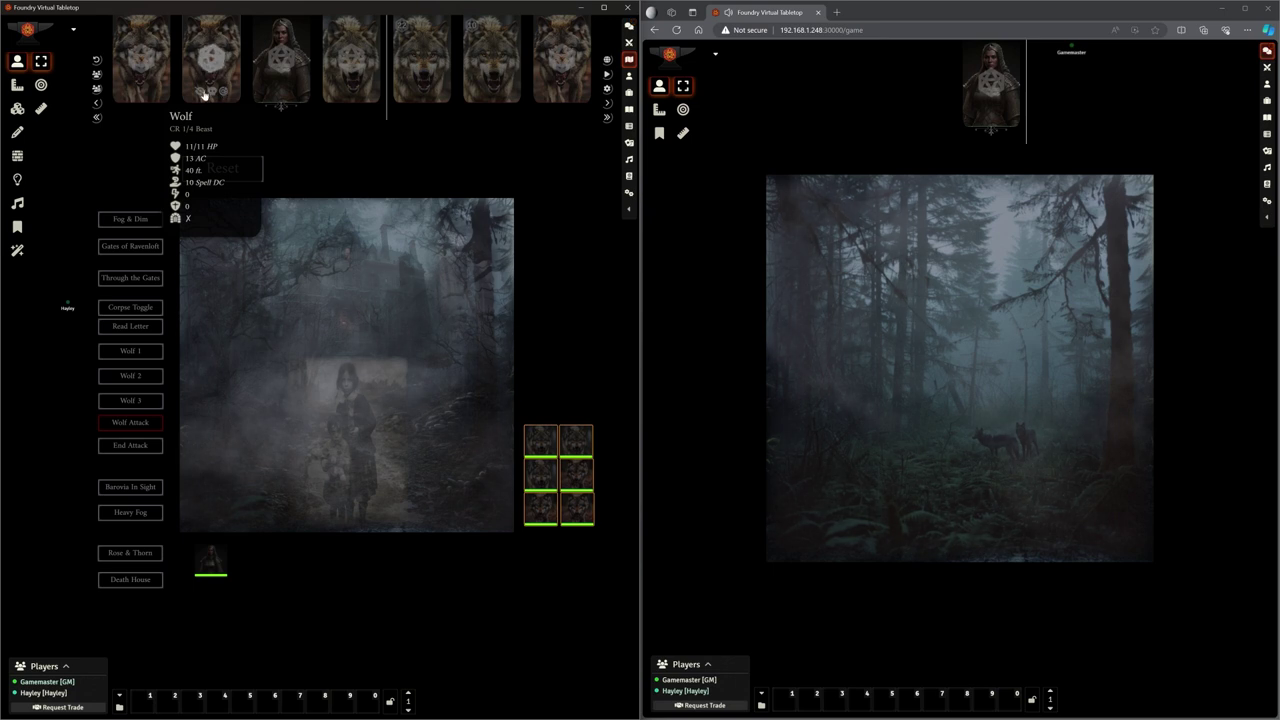
left_click(199, 92)
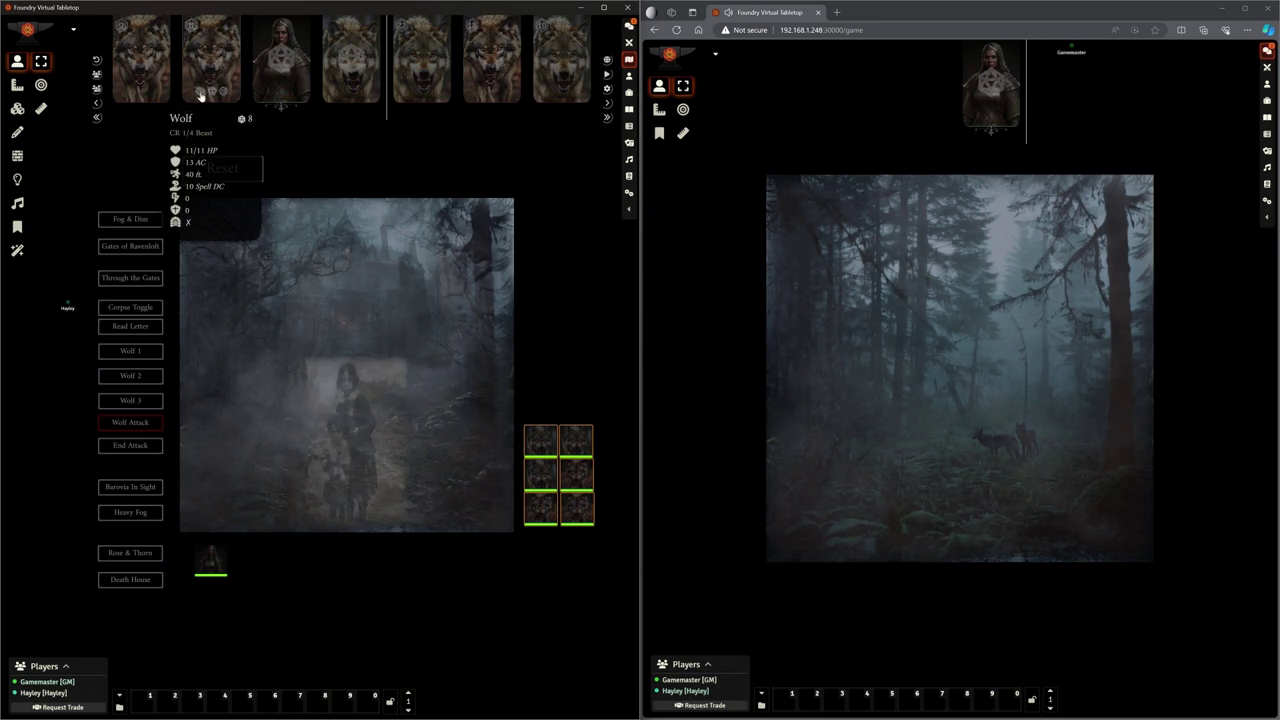
left_click(199, 92)
left_click(129, 93)
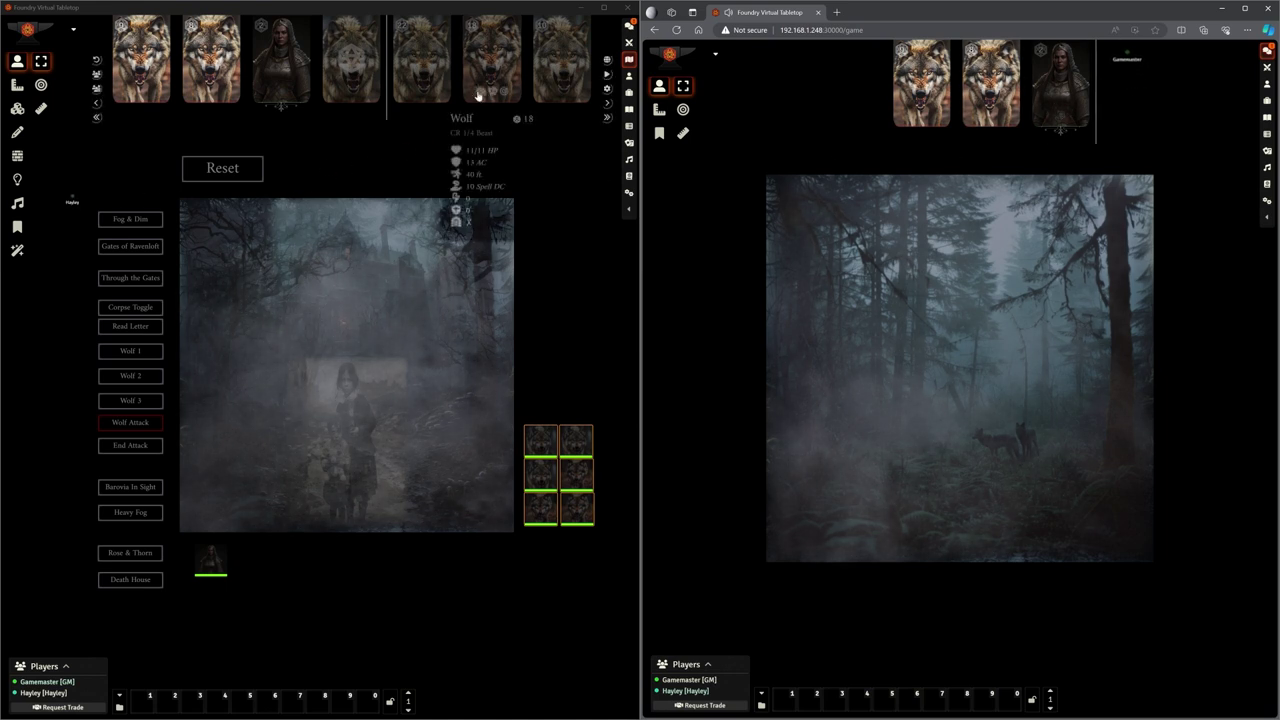
left_click(491, 60)
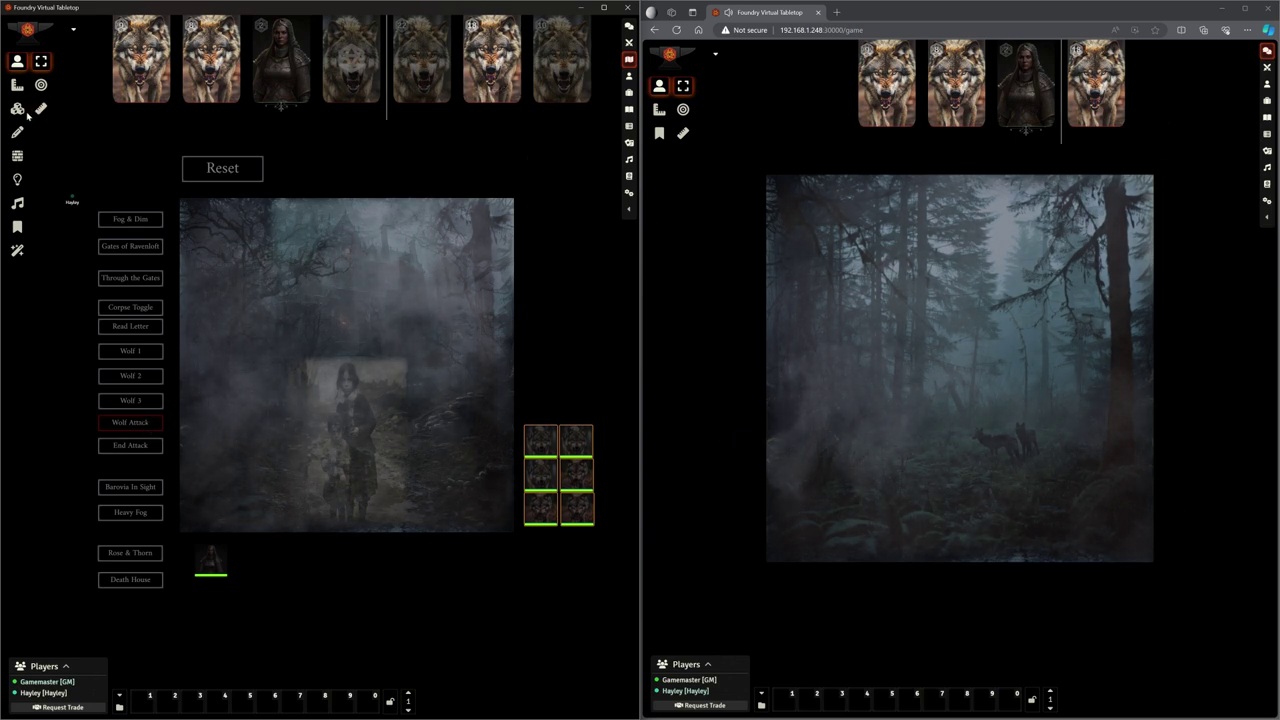
Open the Wolf Attack tile's configuration and review its list of trigger actions
left_click(131, 423)
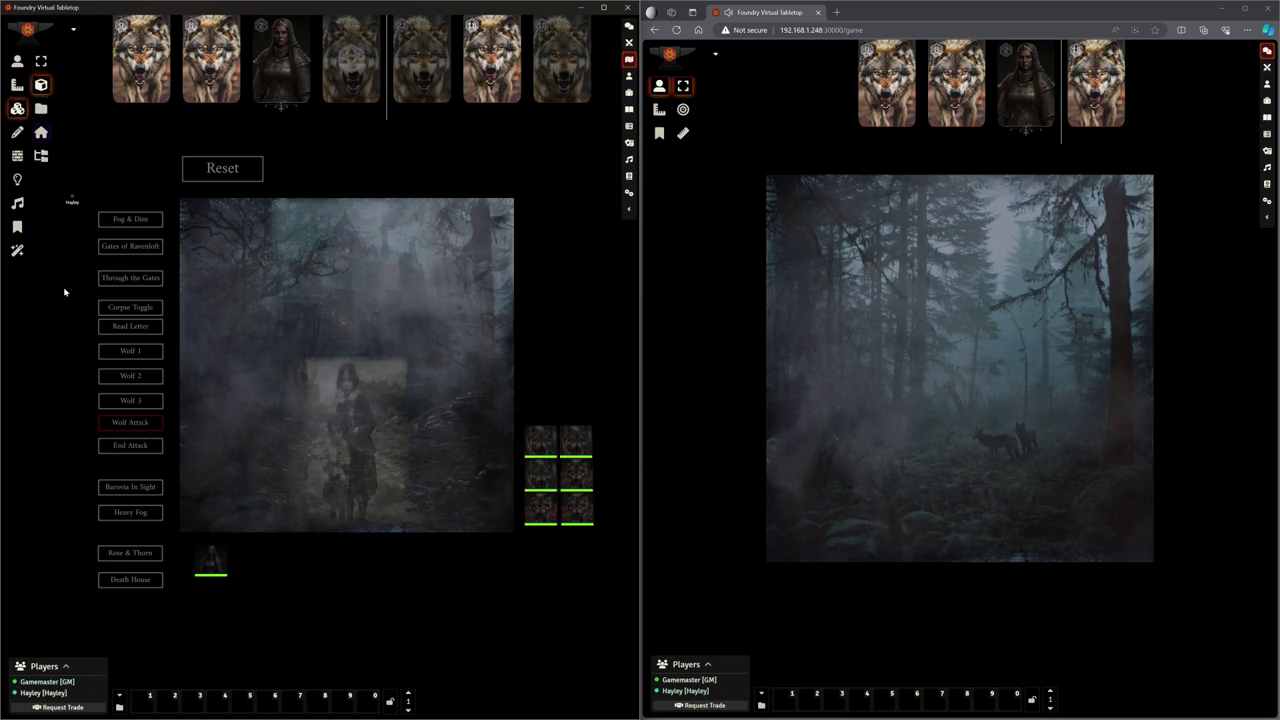
double_click(131, 423)
left_click_drag(502, 137, 350, 150)
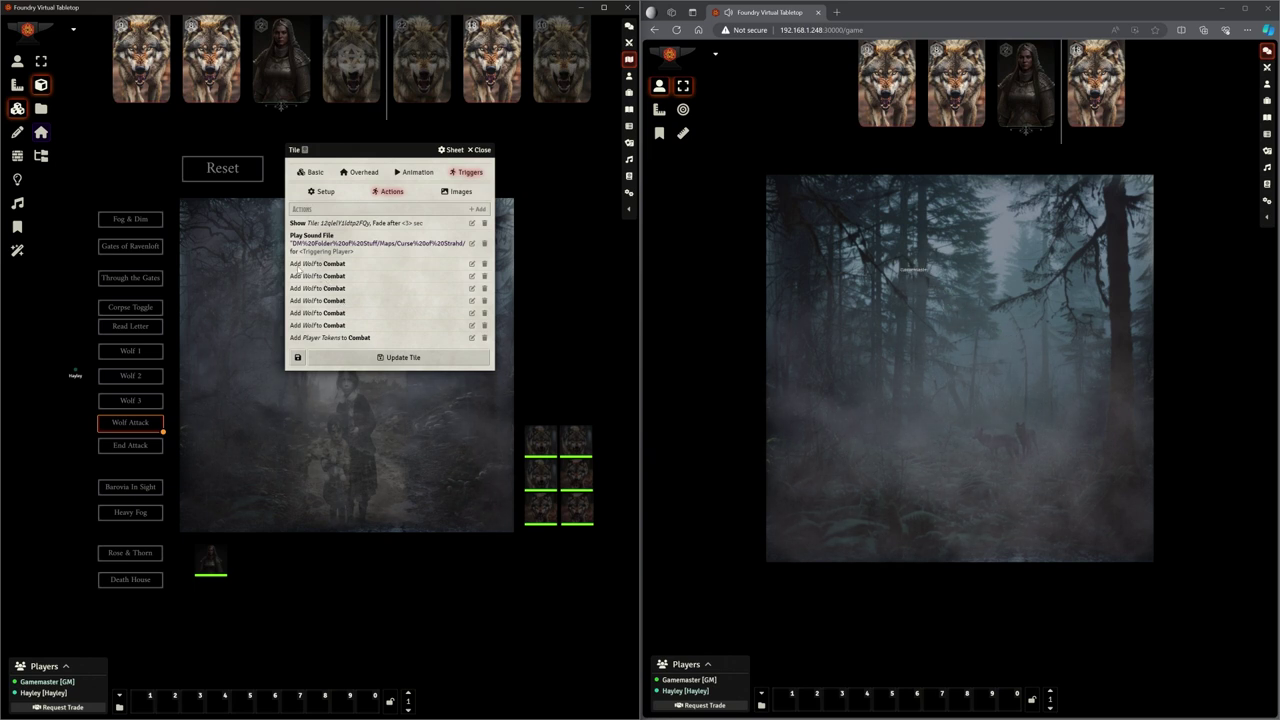
Start a new Add to Combat trigger action on the Wolf Attack tile, then discard it
left_click(477, 209)
left_click_drag(309, 352, 346, 327)
left_click(350, 343)
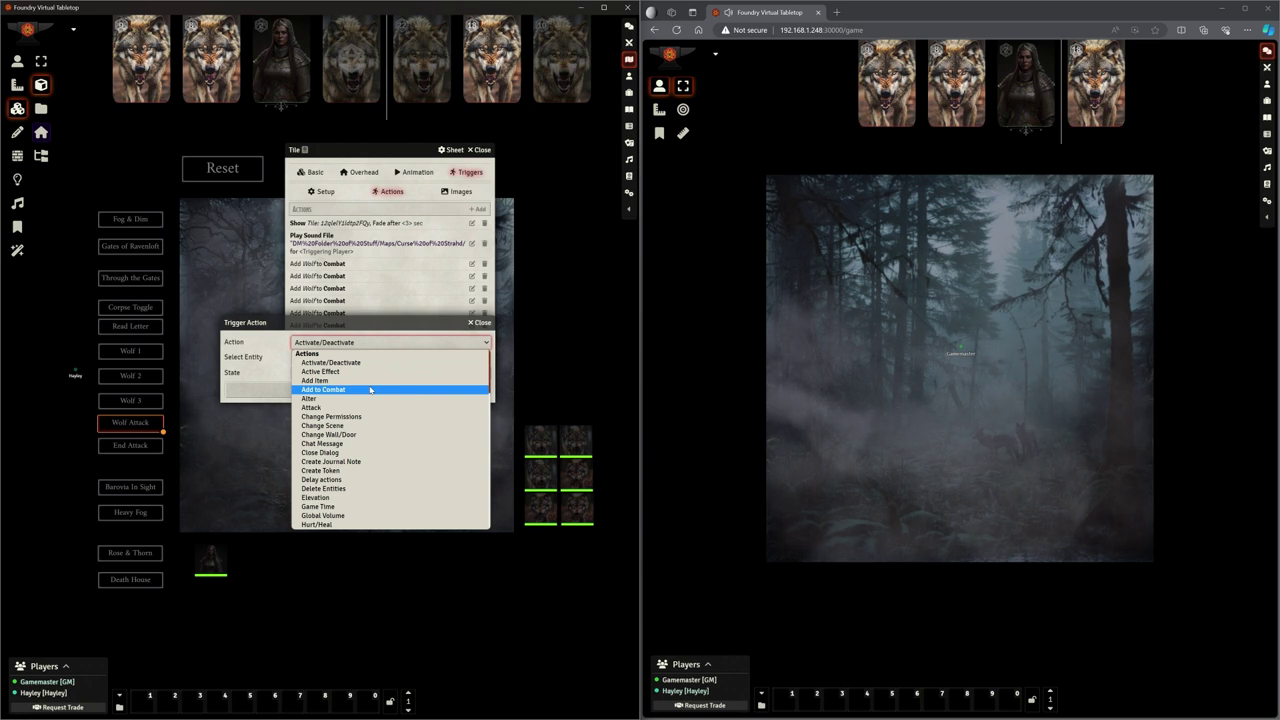
left_click(370, 389)
left_click(380, 372)
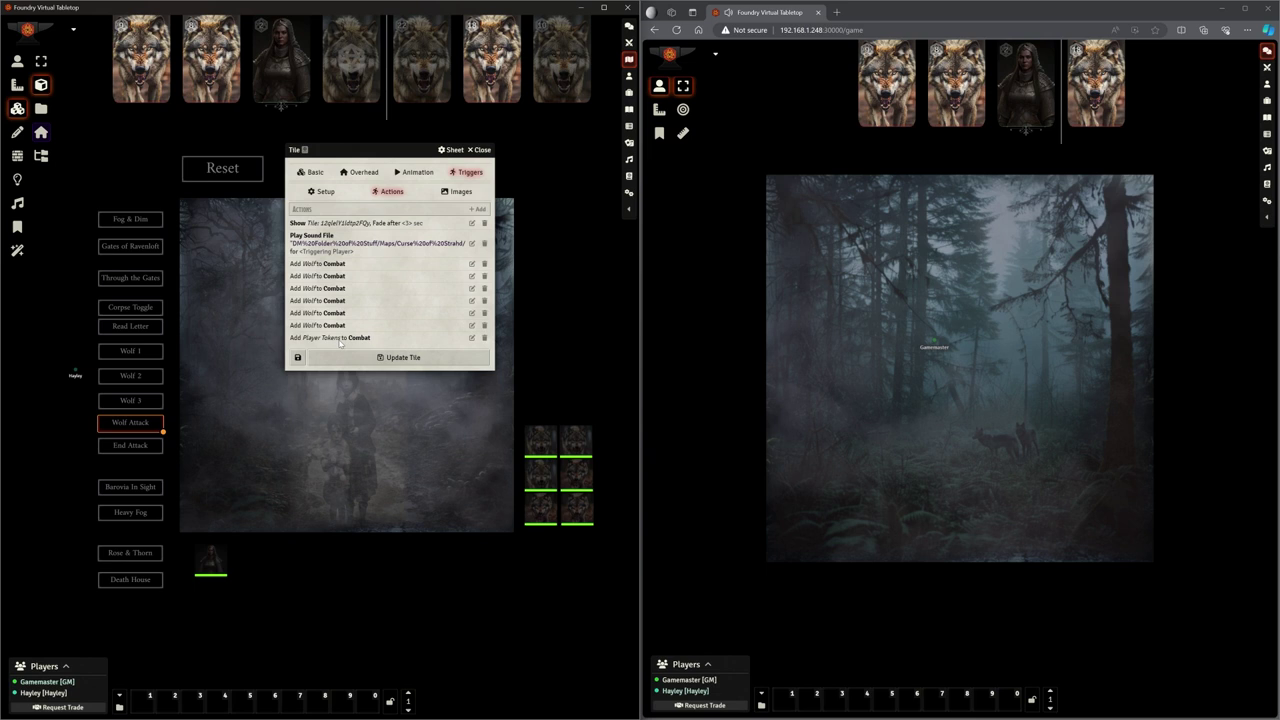
Inspect the tile's action that adds Player Tokens to combat, closing it and the Wolf Attack tile configuration
left_click(471, 338)
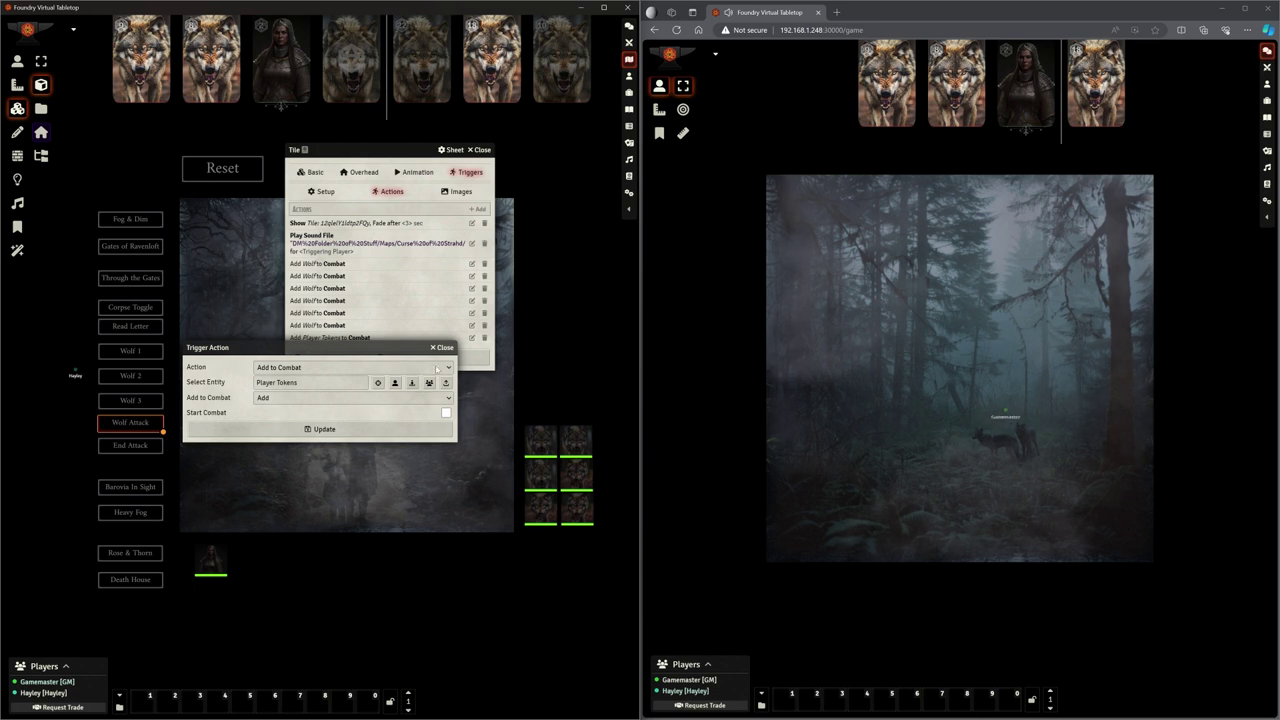
key("Return")
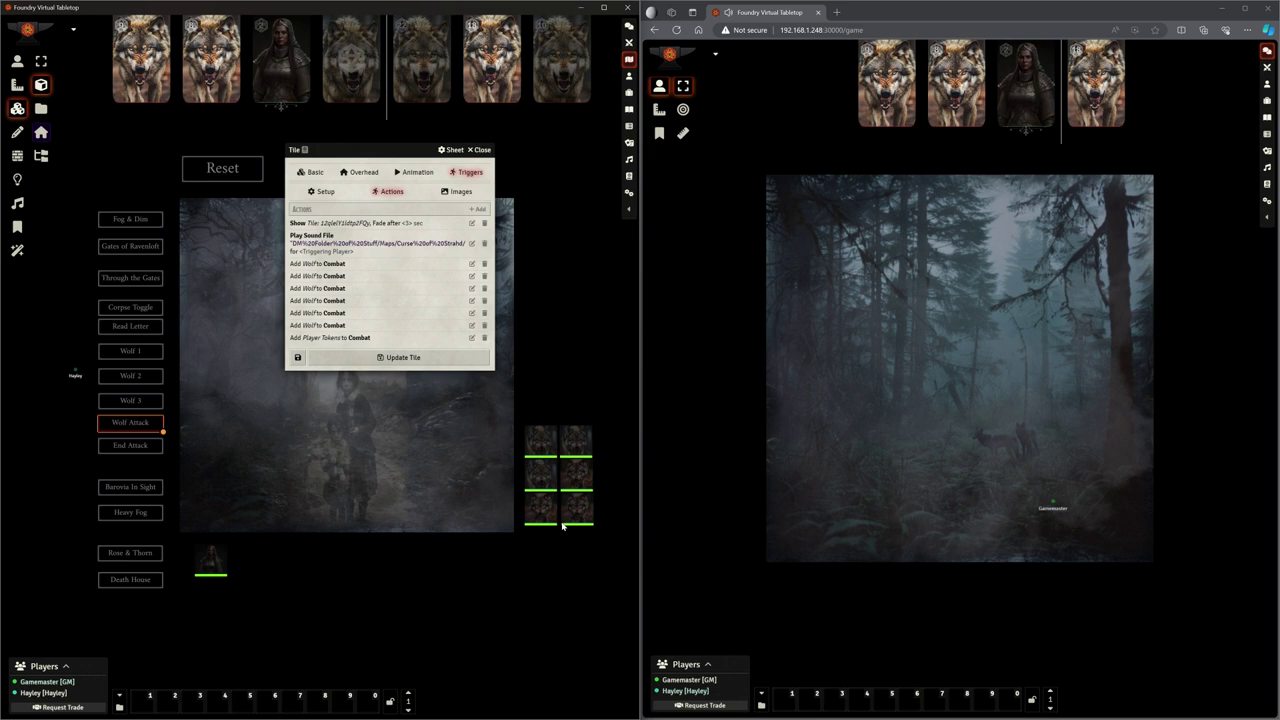
left_click(481, 149)
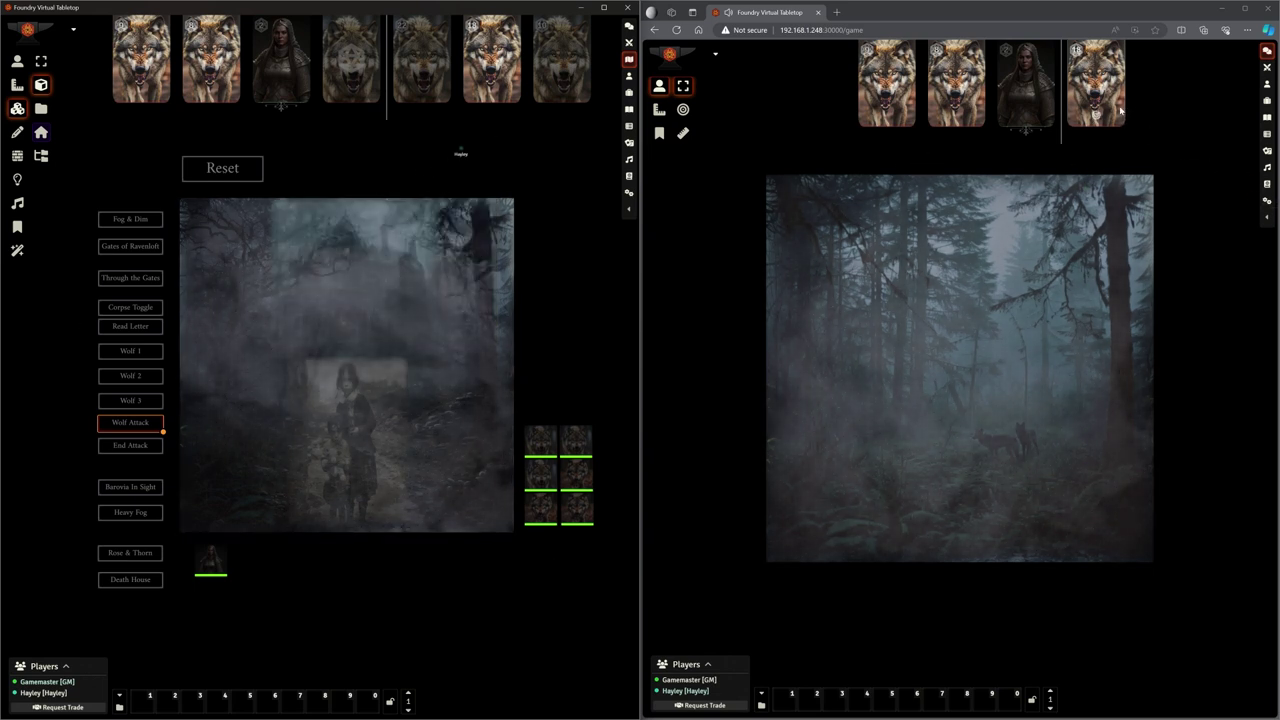
Begin the wolf combat, then end the encounter and empty the turn tracker
mouse_move(541, 91)
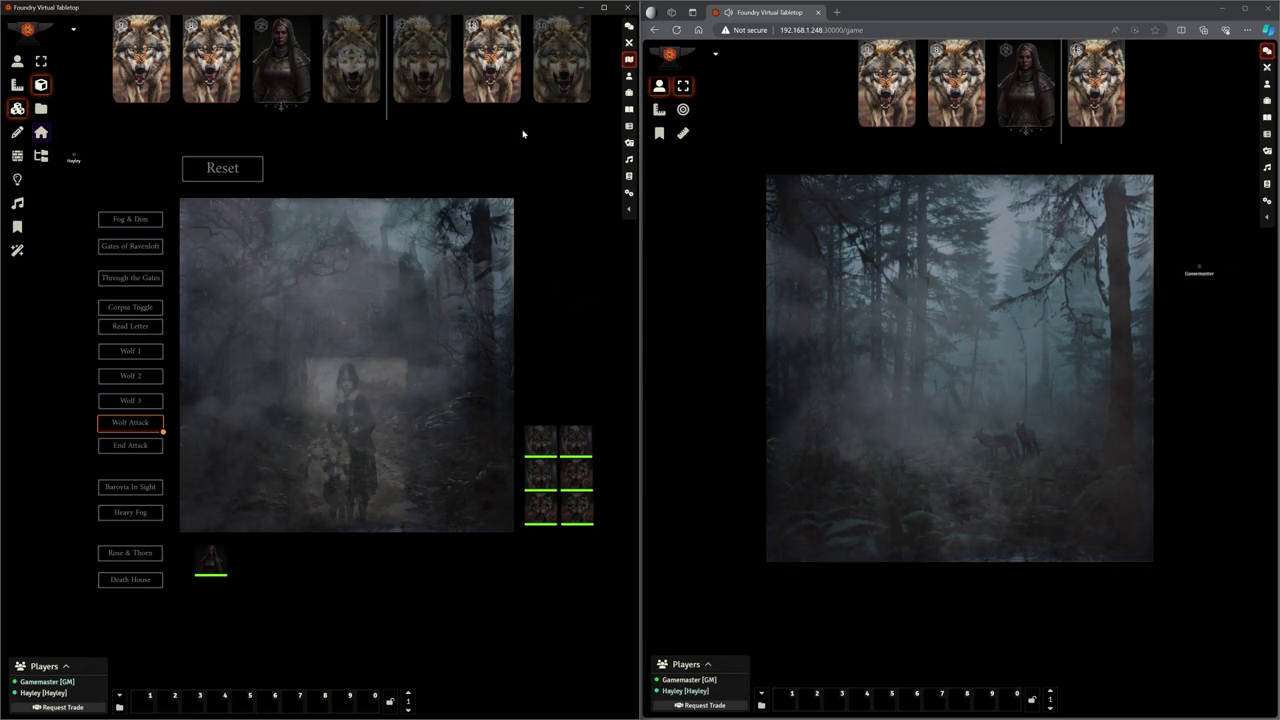
left_click(609, 78)
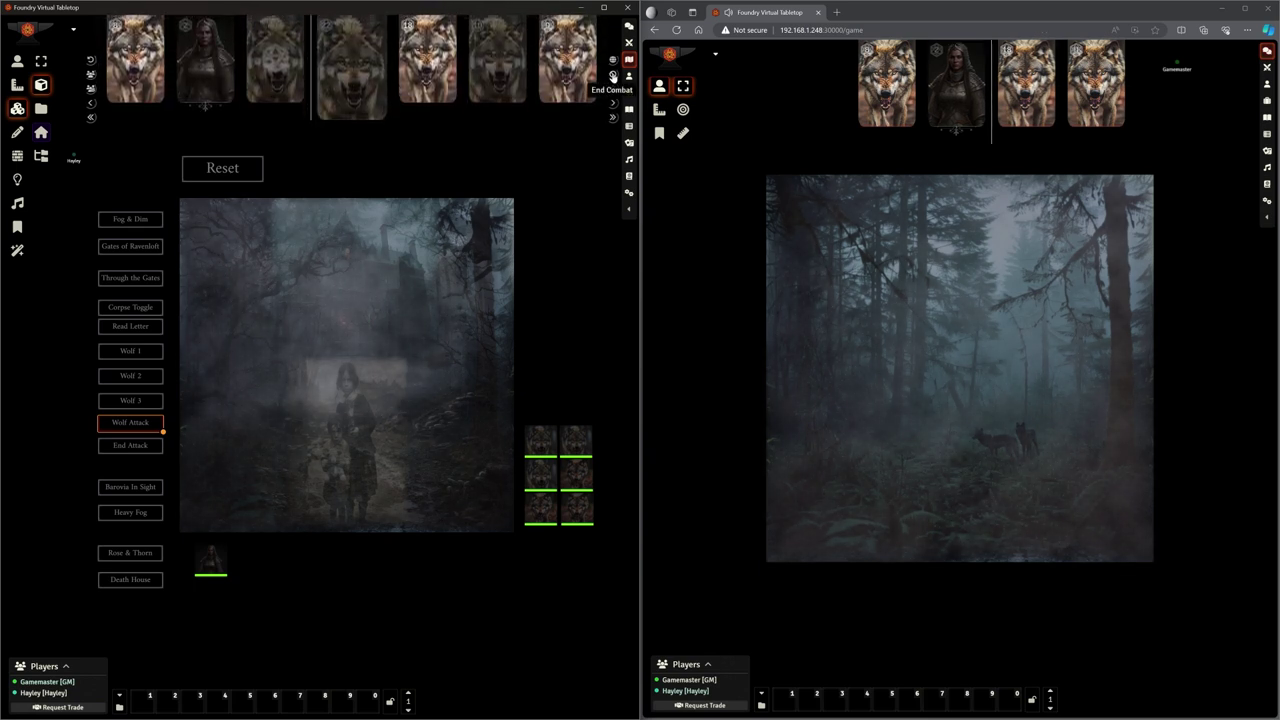
left_click(613, 78)
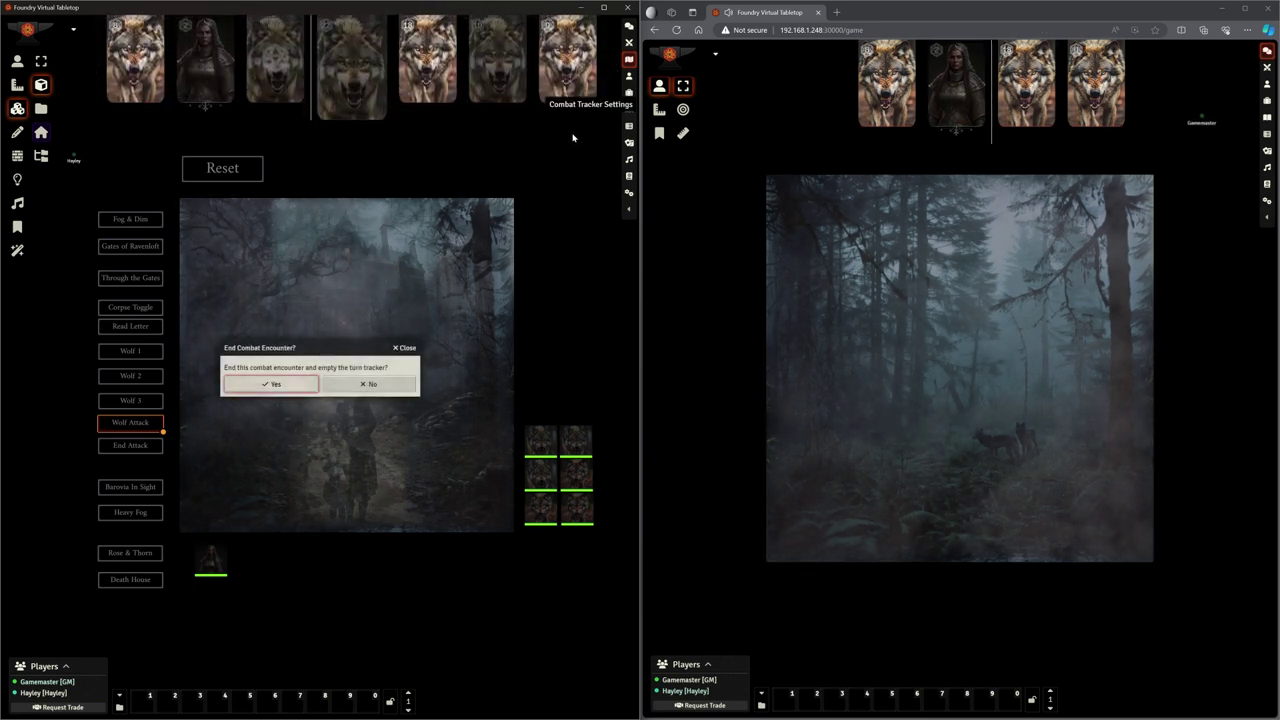
left_click(288, 385)
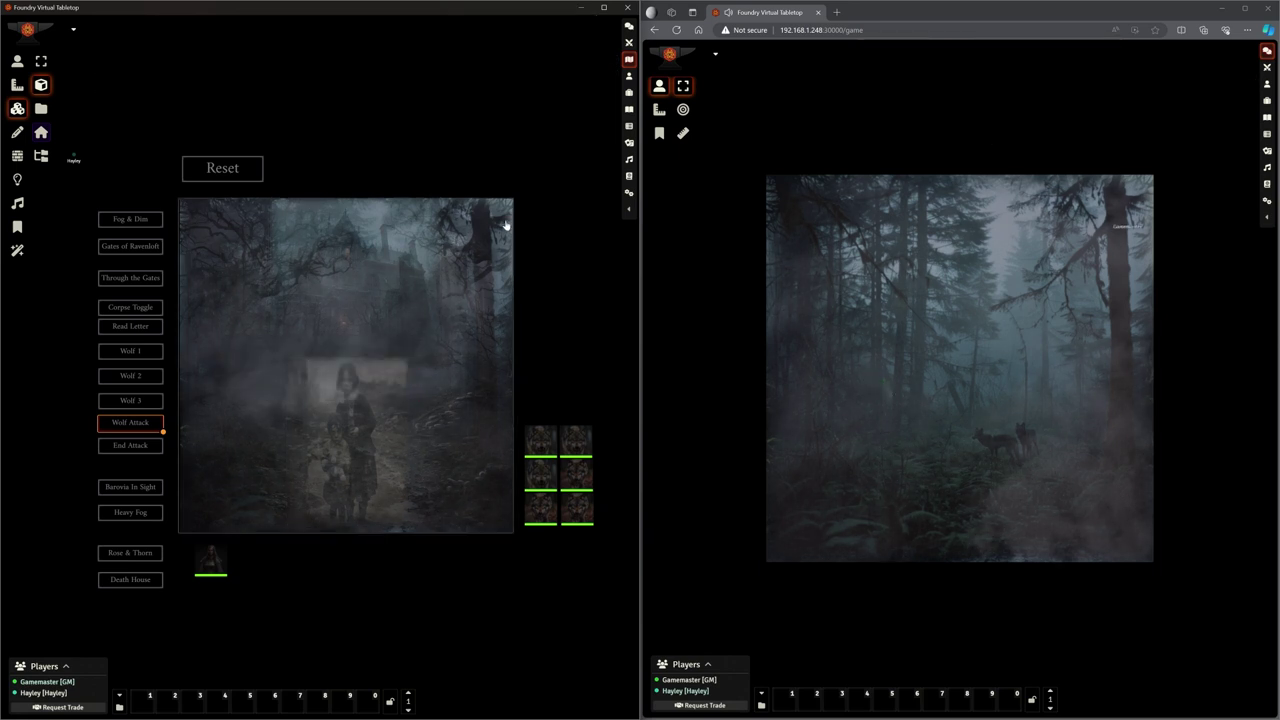
Trigger the End Attack, Barovia In Sight and Rose & Thorn effects on the Svalich Road scene
left_click(126, 448)
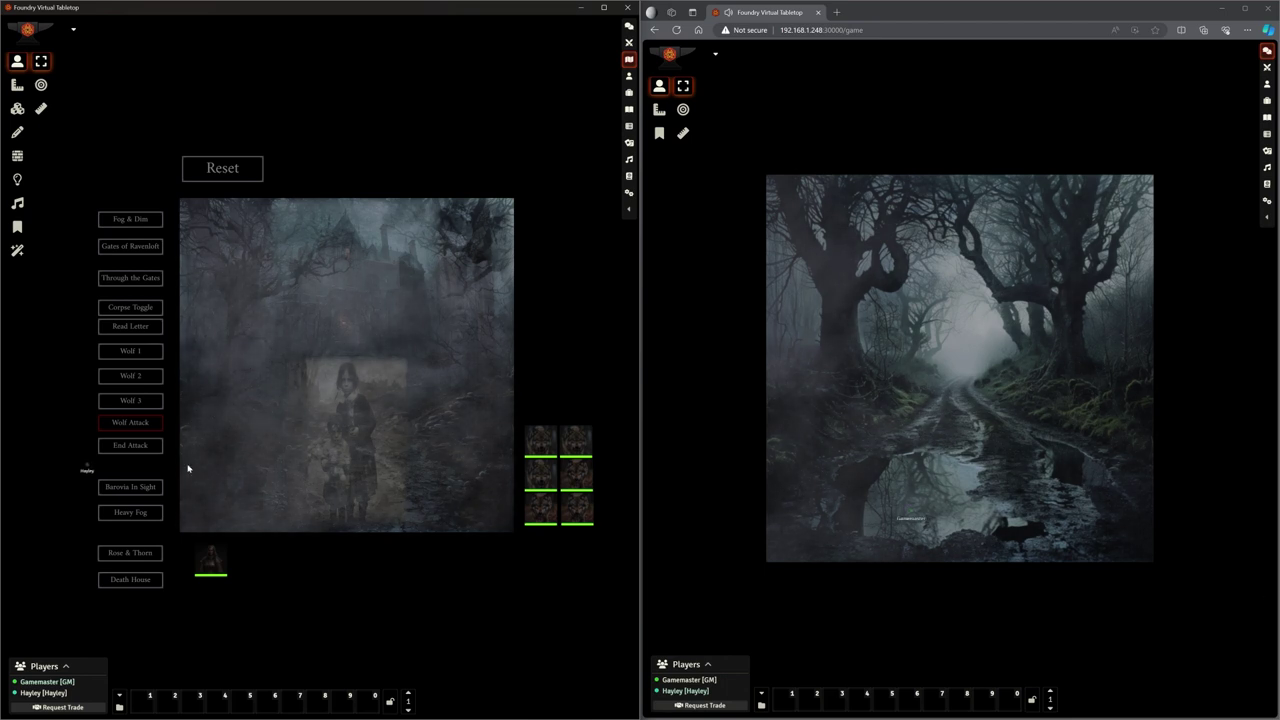
left_click(131, 489)
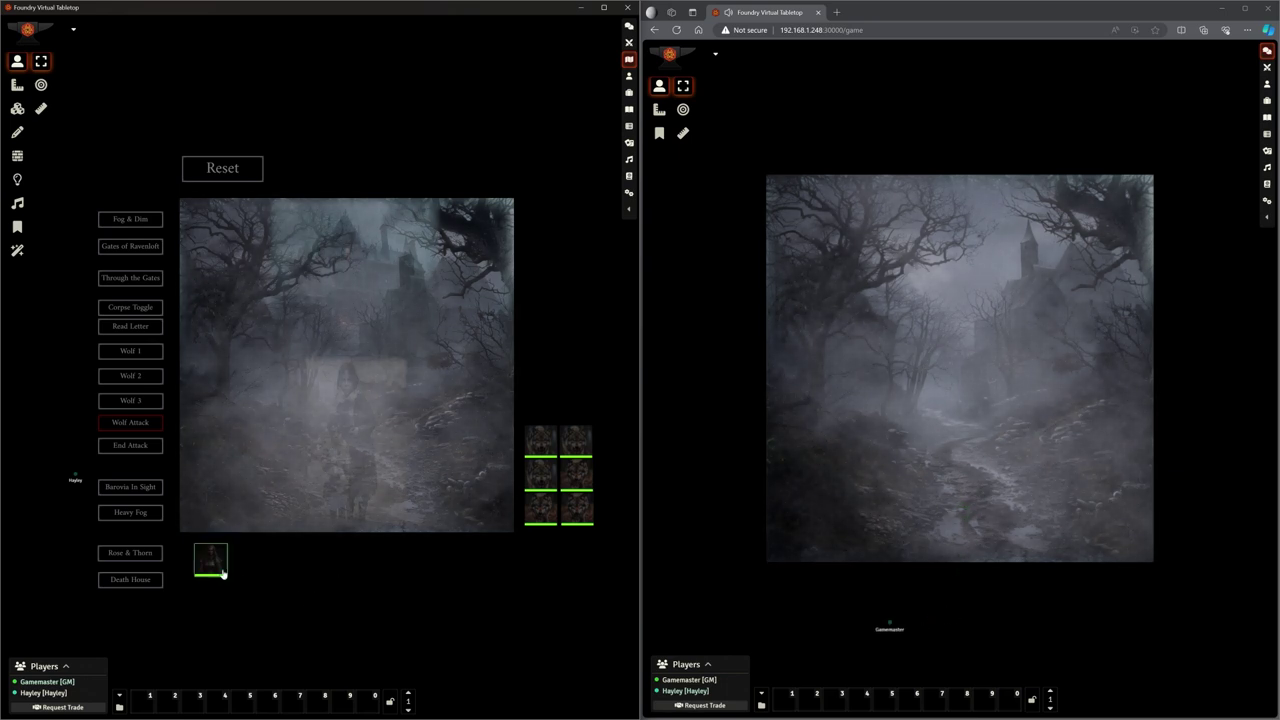
left_click(138, 554)
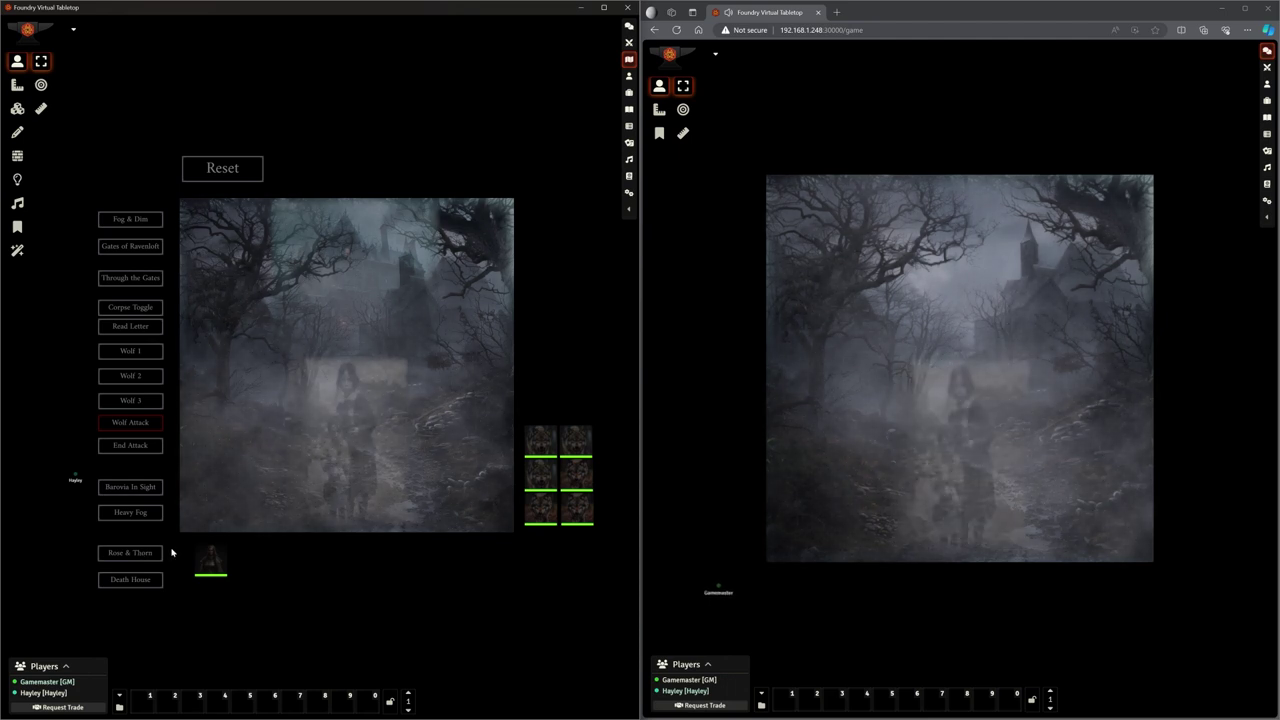